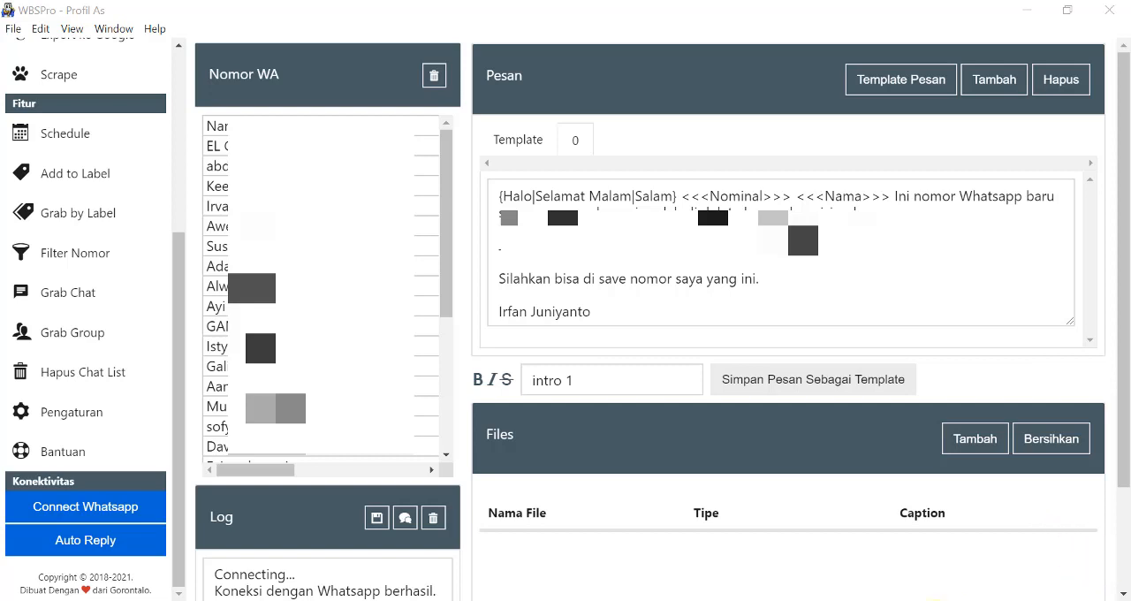
# Switch to the Excel contact workbook, review the source customer columns on Sheet1, and return to WBSPro.
pyautogui.click(796, 600)
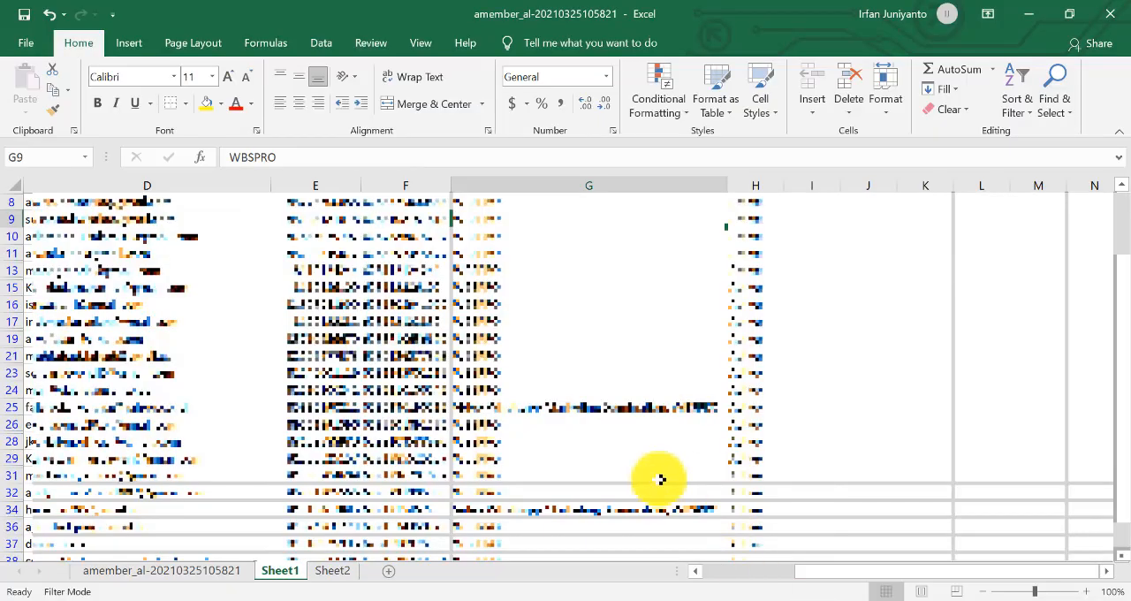
pyautogui.moveTo(882, 574); pyautogui.dragTo(769, 582)
pyautogui.scroll(2, 717, 484)
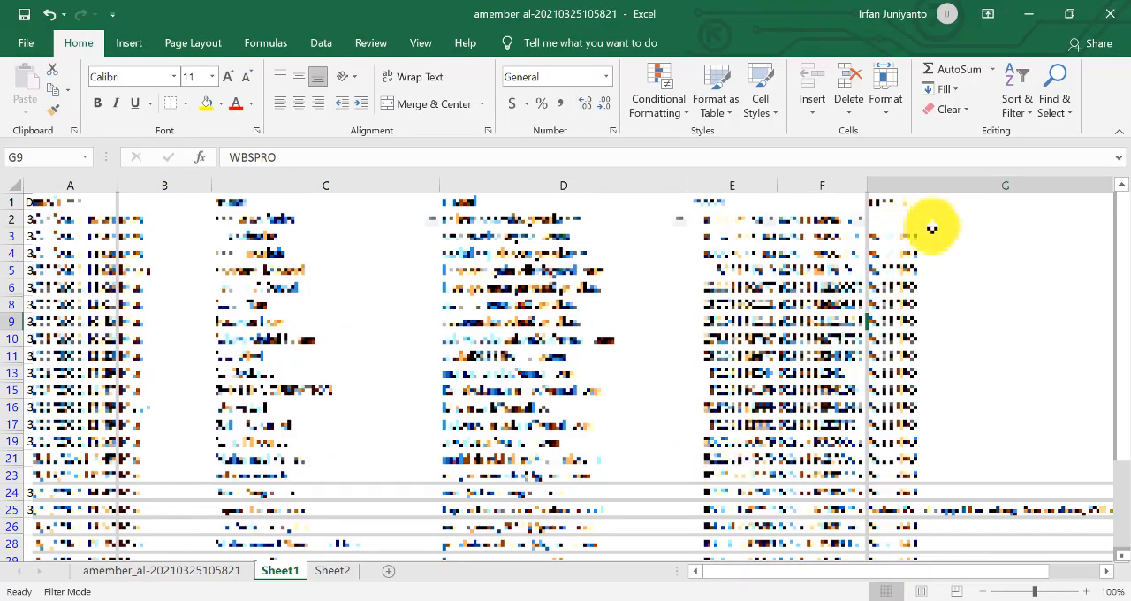
pyautogui.click(1023, 25)
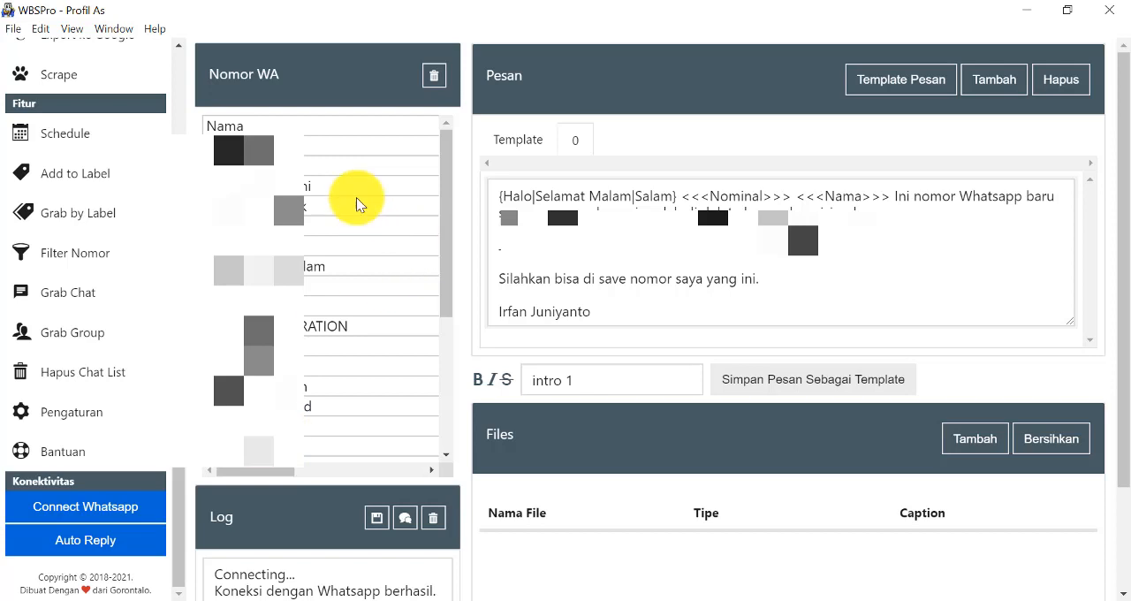
# Examine the Nomor WA contact table, checking the Nama column and the Mas/Mbak salutations in the Nominal column.
pyautogui.click(332, 147)
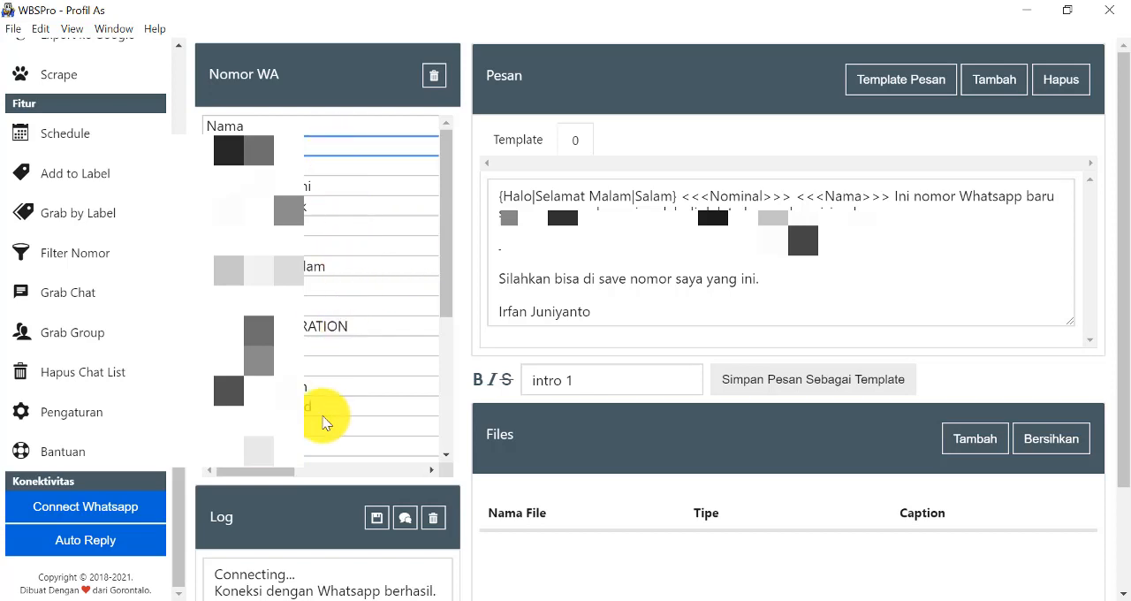
pyautogui.moveTo(296, 477); pyautogui.dragTo(395, 459)
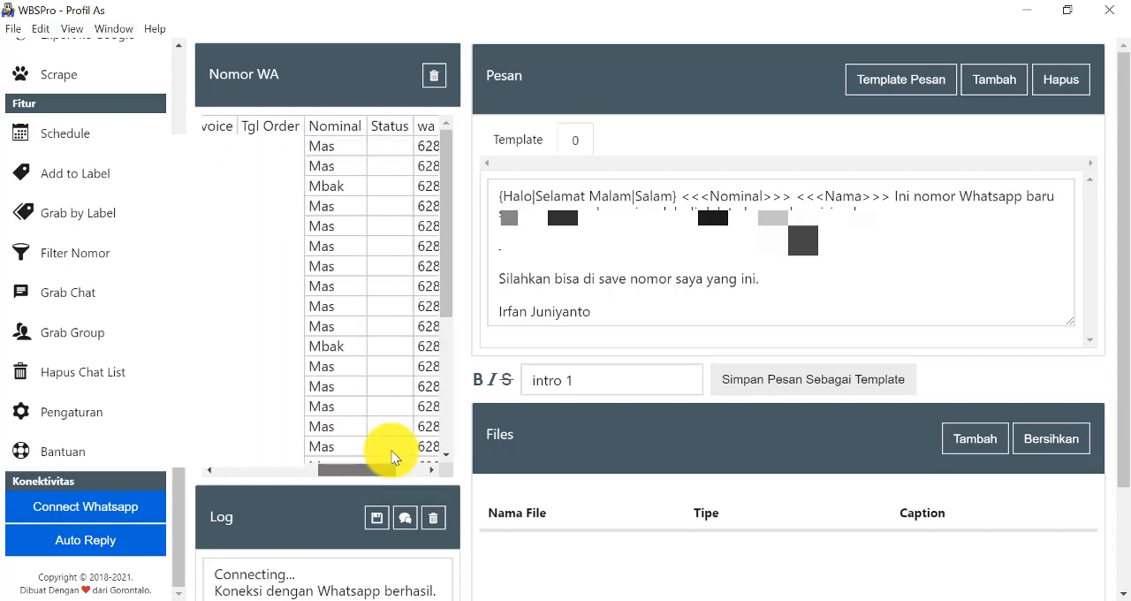
pyautogui.click(346, 130)
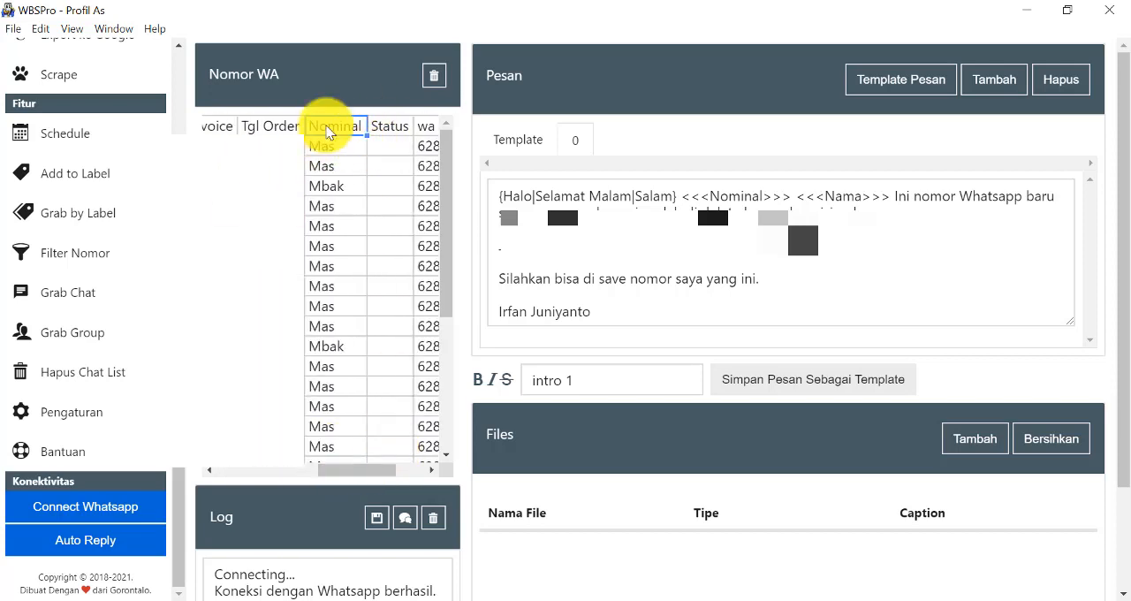
pyautogui.click(328, 146)
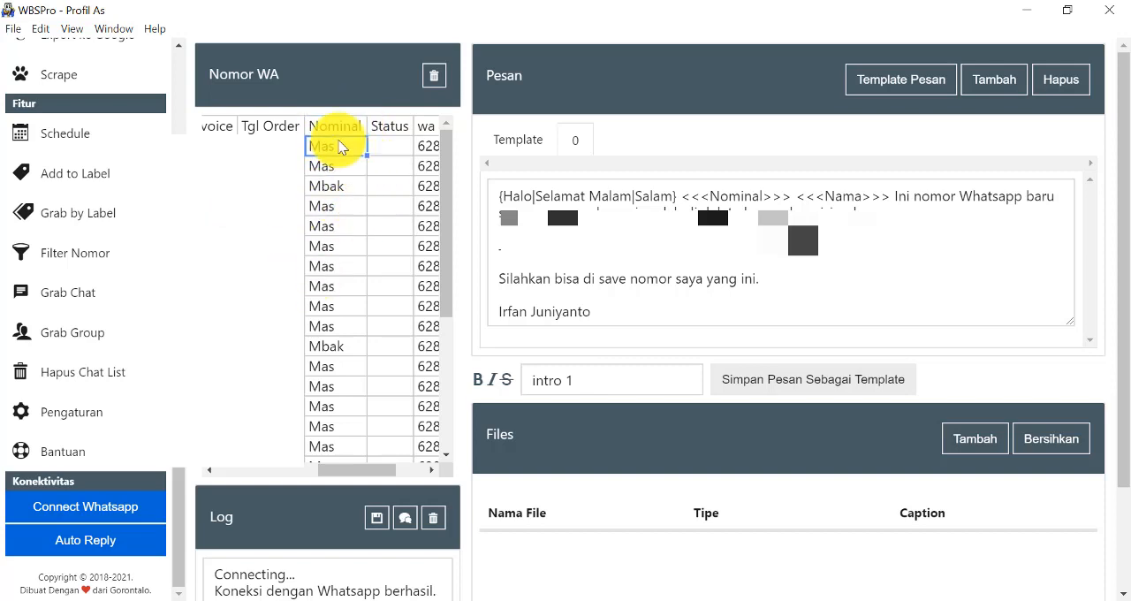
pyautogui.click(358, 129)
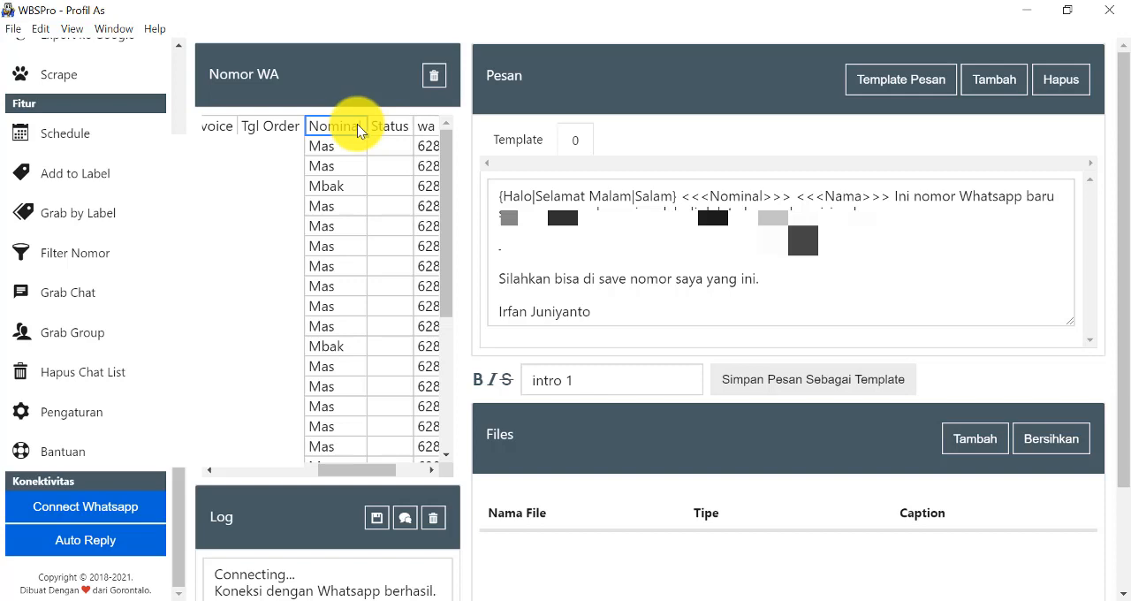
pyautogui.click(358, 146)
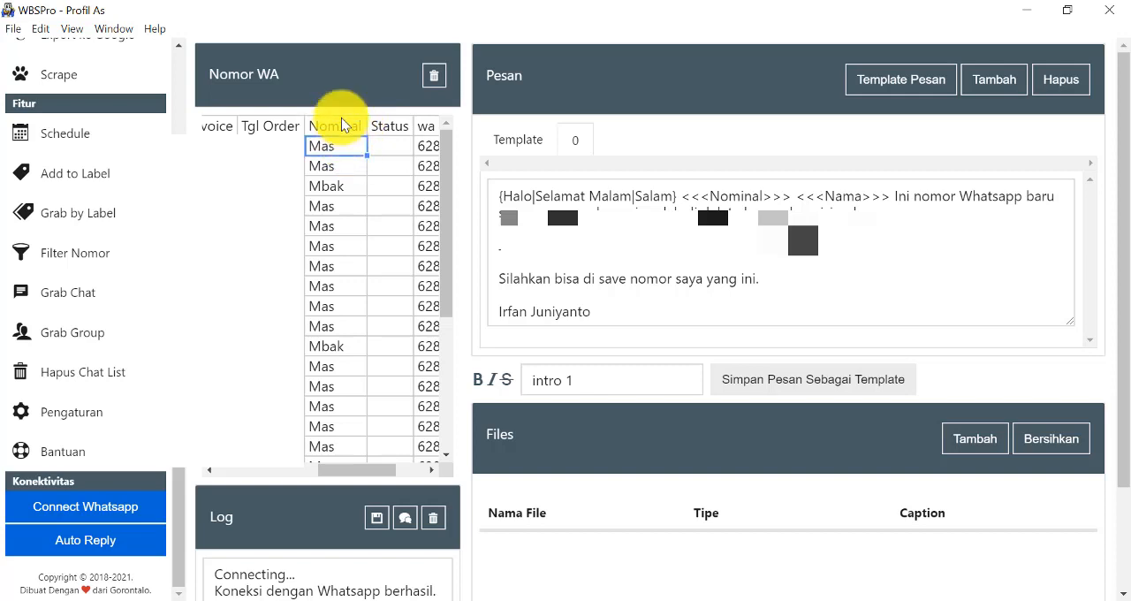
pyautogui.click(346, 128)
pyautogui.click(348, 140)
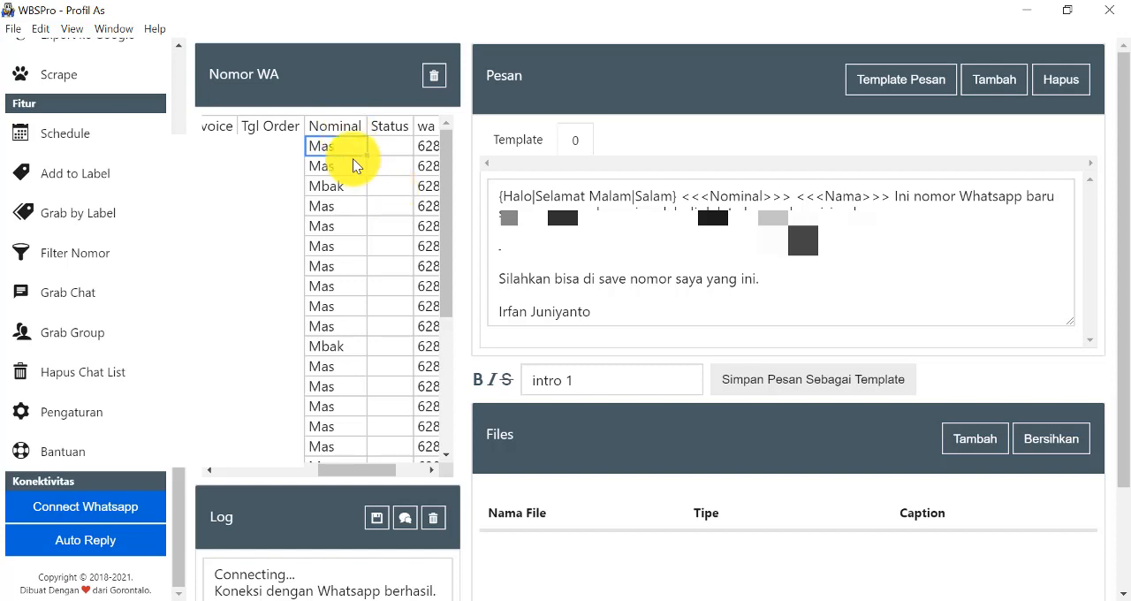
pyautogui.click(352, 165)
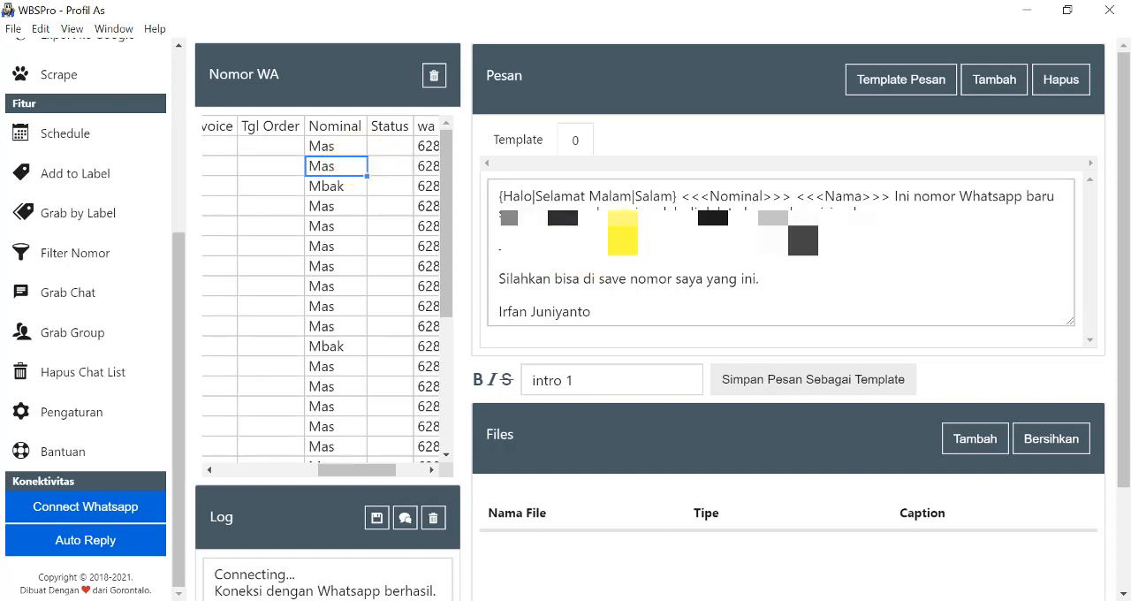
pyautogui.scroll(-5, 324, 341)
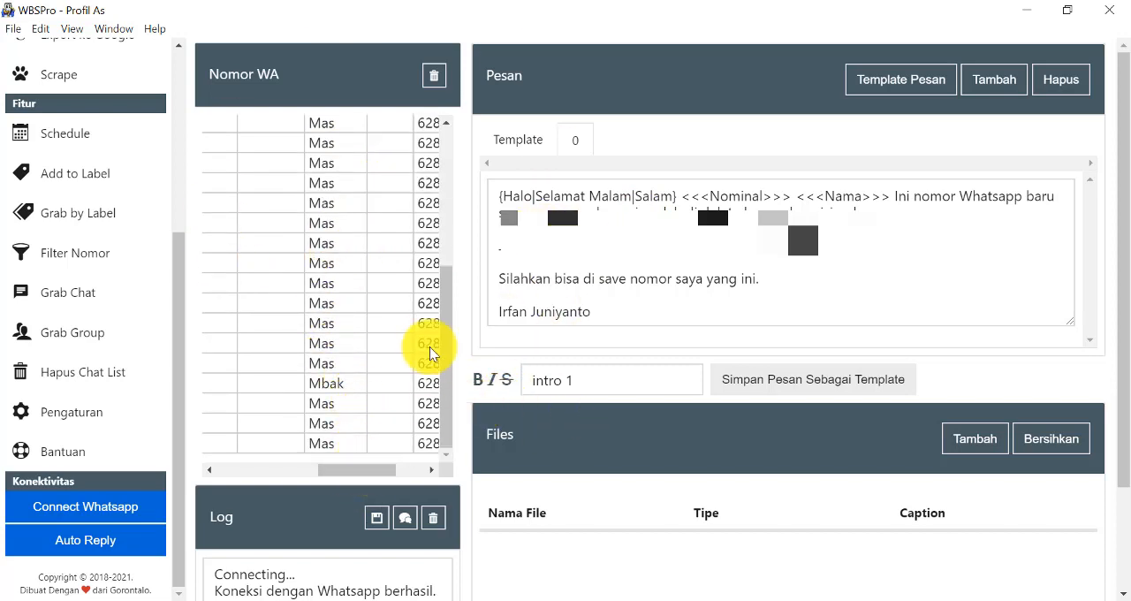
# Review the message text, including the {Halo|Selamat Malam|Salam} greeting variants, the <<<Nominal>>> and <<<Nama>>> placeholders, the body and the sign-off.
pyautogui.moveTo(677, 199); pyautogui.dragTo(492, 198)
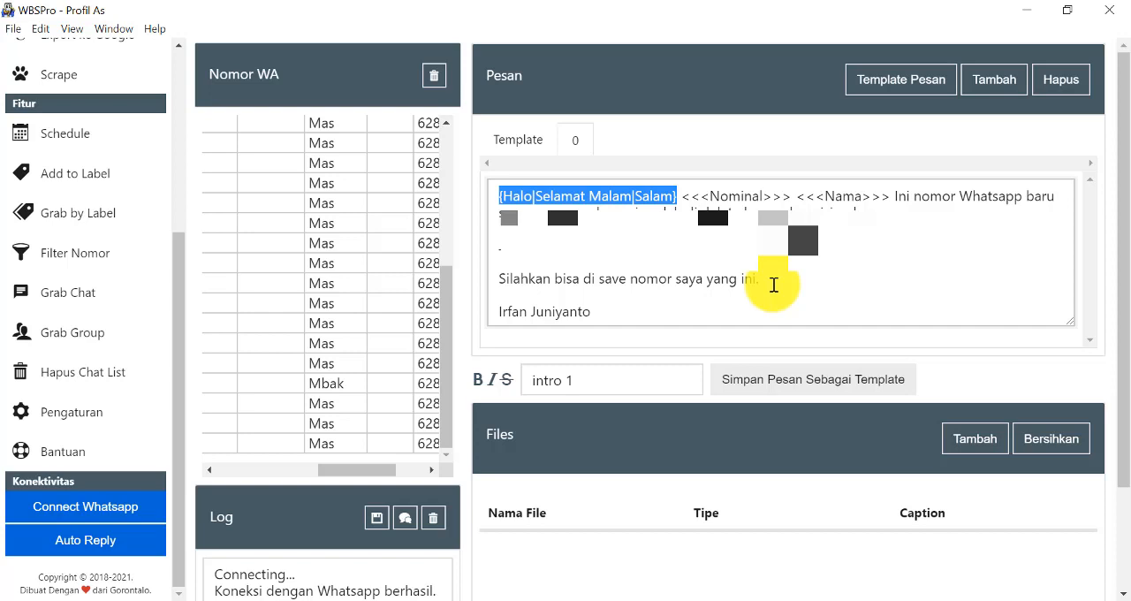
pyautogui.click(756, 190)
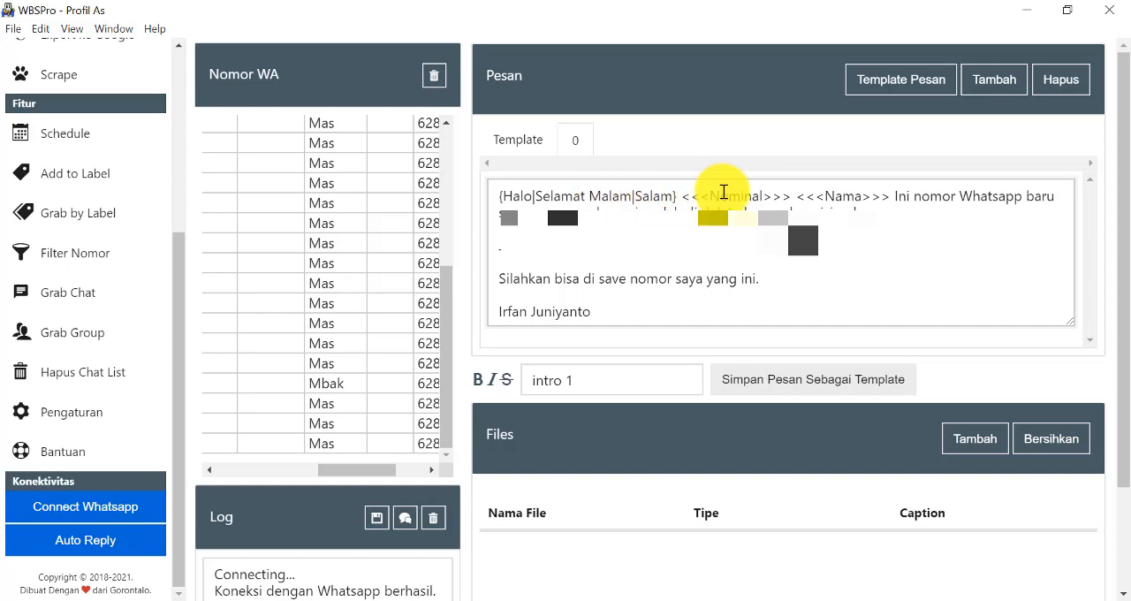
pyautogui.scroll(5, 379, 349)
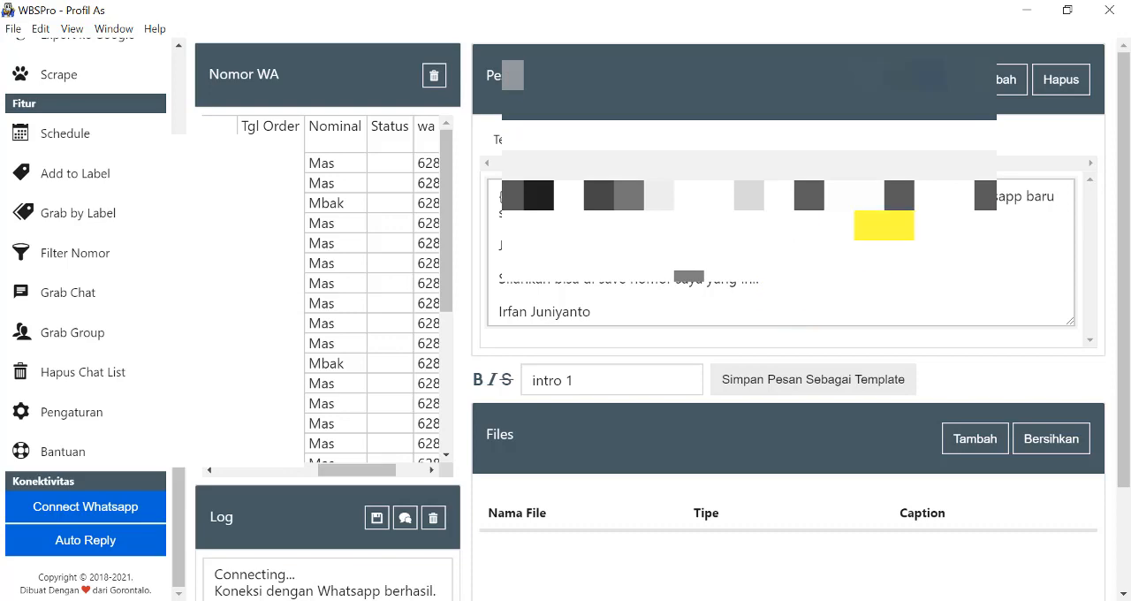
pyautogui.scroll(-3, 896, 234)
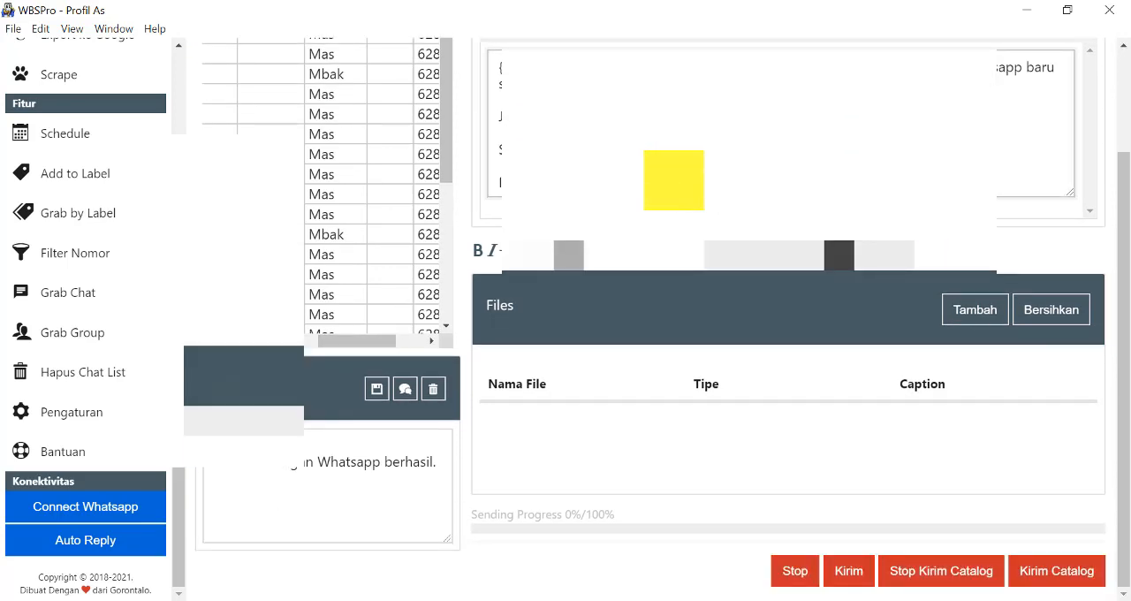
pyautogui.tripleClick(619, 183)
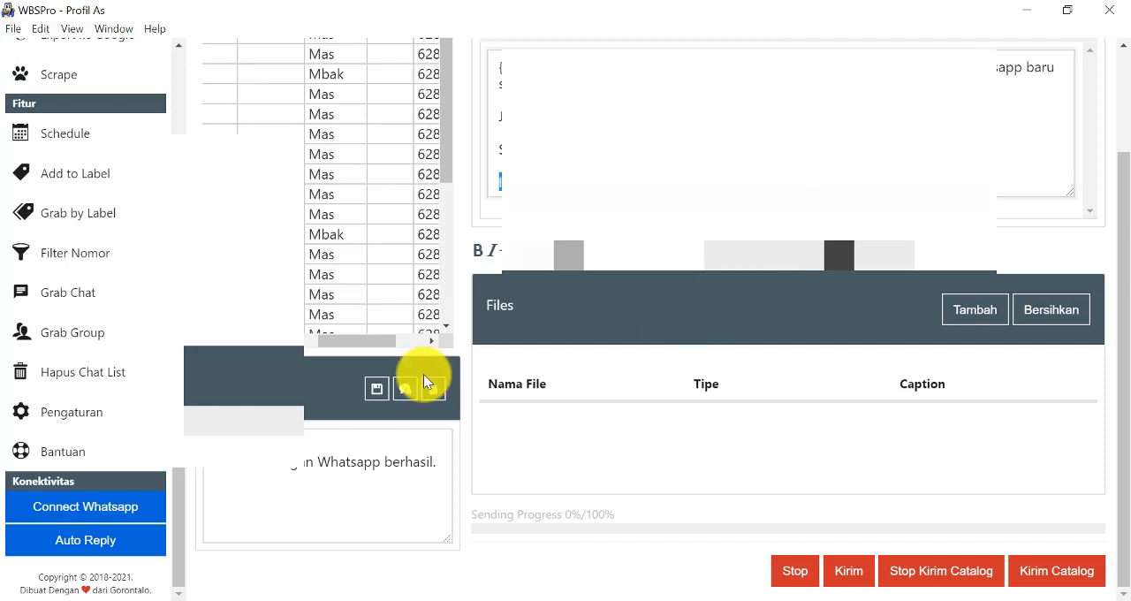
pyautogui.scroll(3, 423, 374)
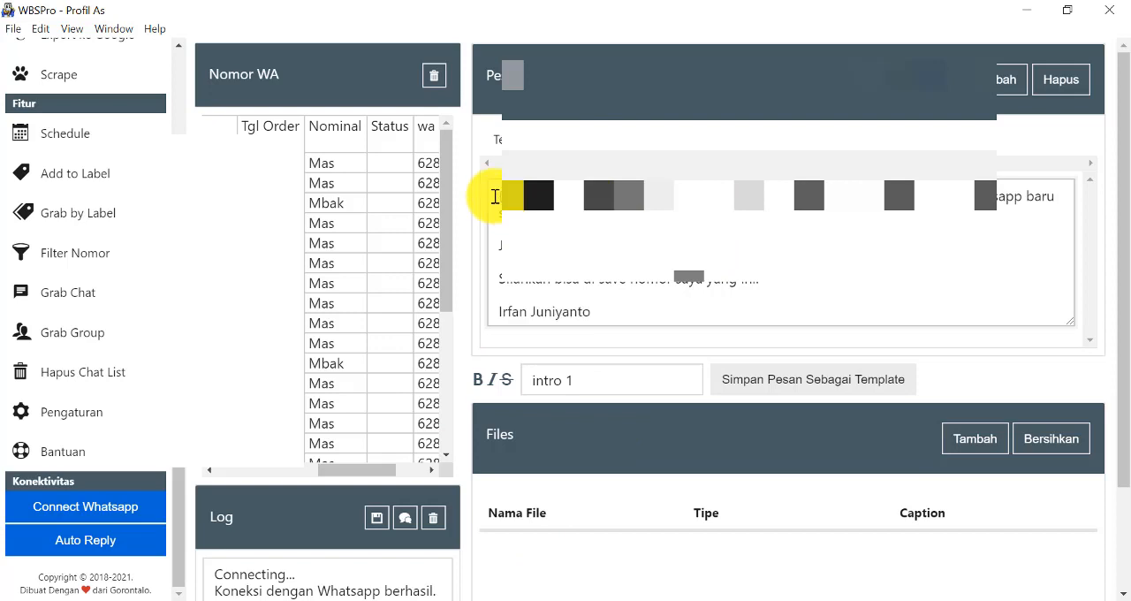
pyautogui.moveTo(498, 189); pyautogui.dragTo(672, 298)
pyautogui.click(692, 252)
pyautogui.moveTo(497, 197); pyautogui.dragTo(654, 318)
pyautogui.click(701, 301)
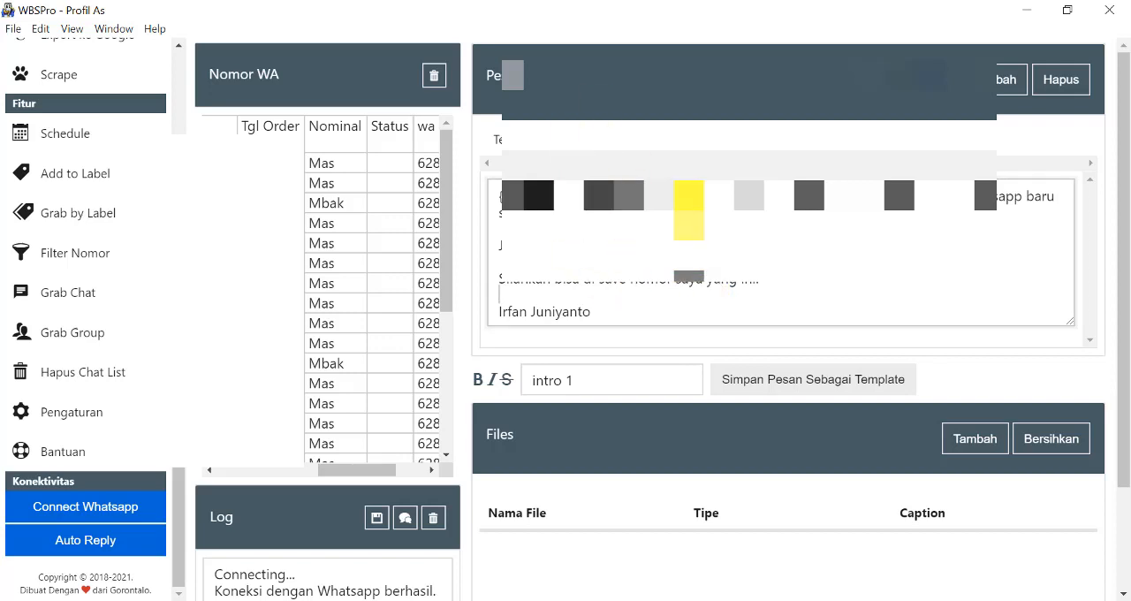
pyautogui.moveTo(690, 213); pyautogui.dragTo(644, 234)
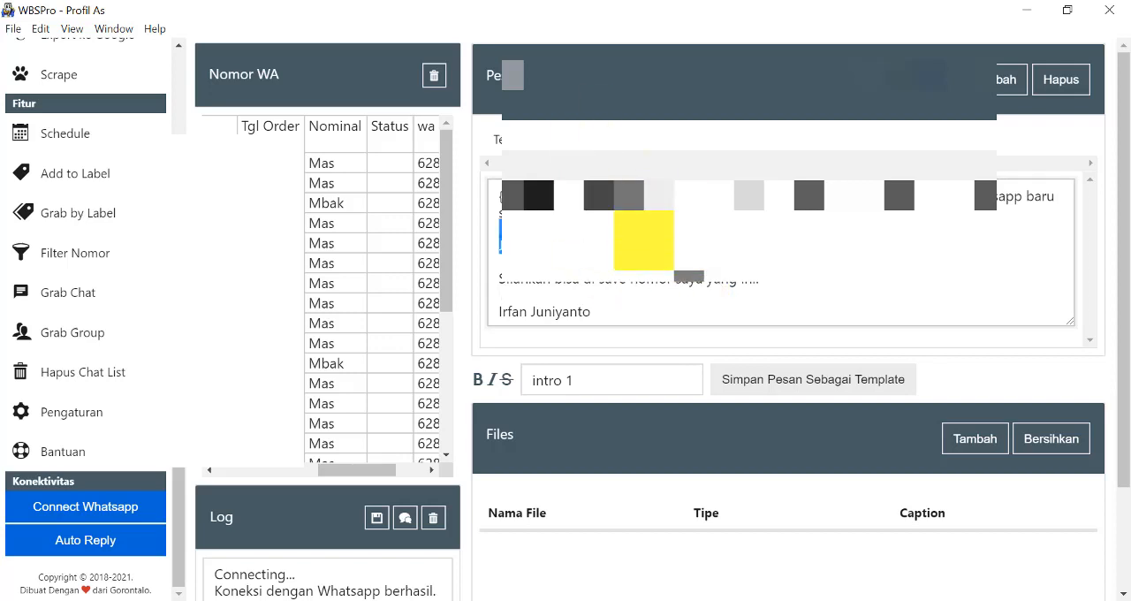
pyautogui.click(644, 237)
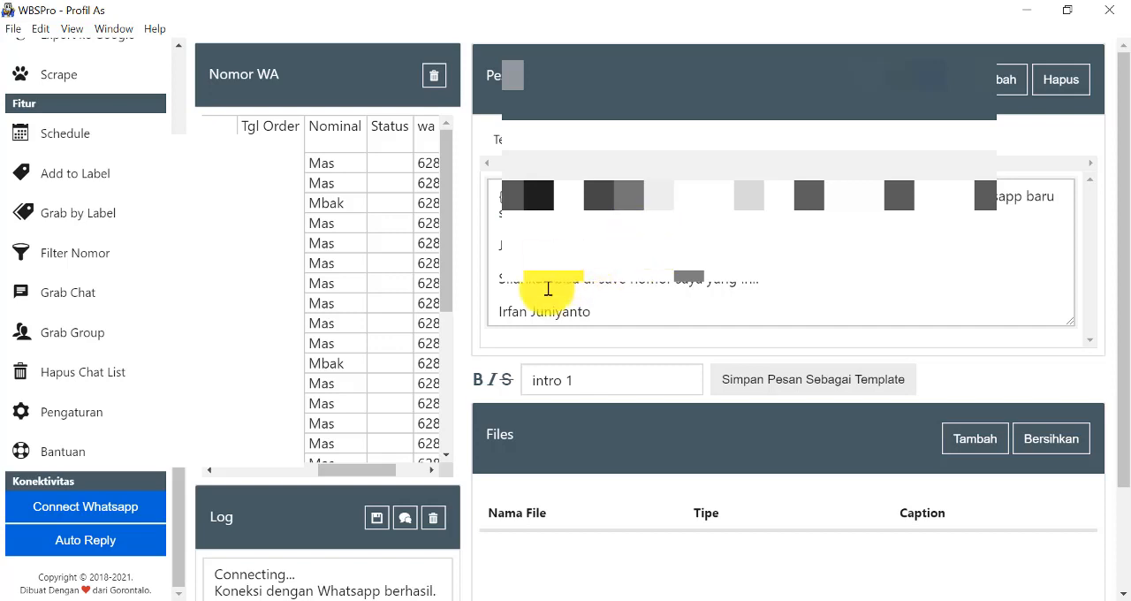
pyautogui.moveTo(379, 471); pyautogui.dragTo(230, 469)
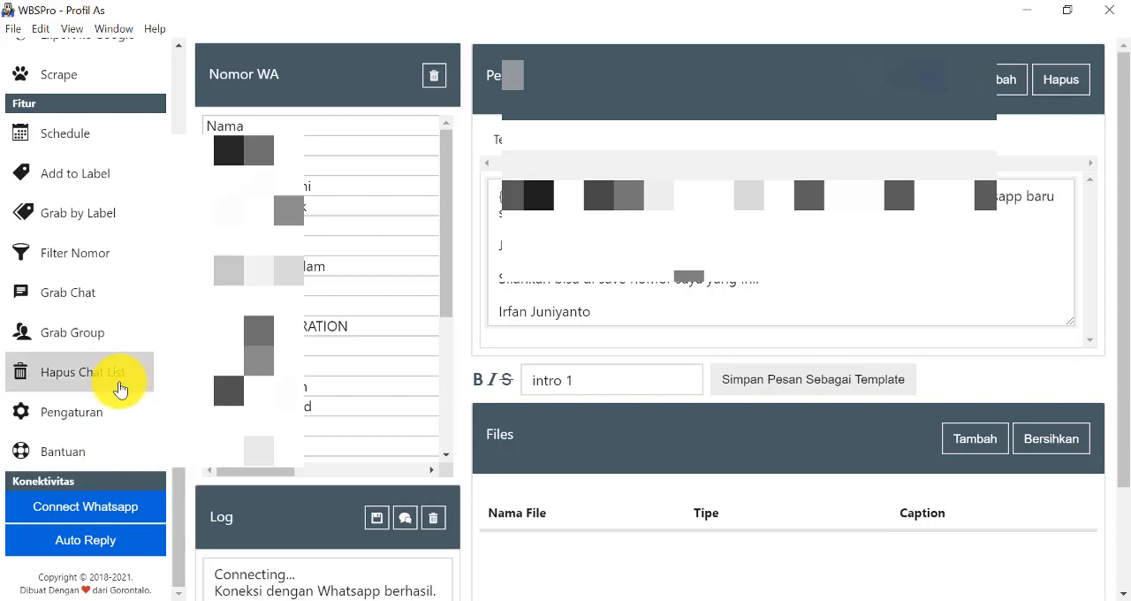
# Open the application settings and review the general global timeout, attachment timeout, and minimum and maximum delay between messages.
pyautogui.click(78, 420)
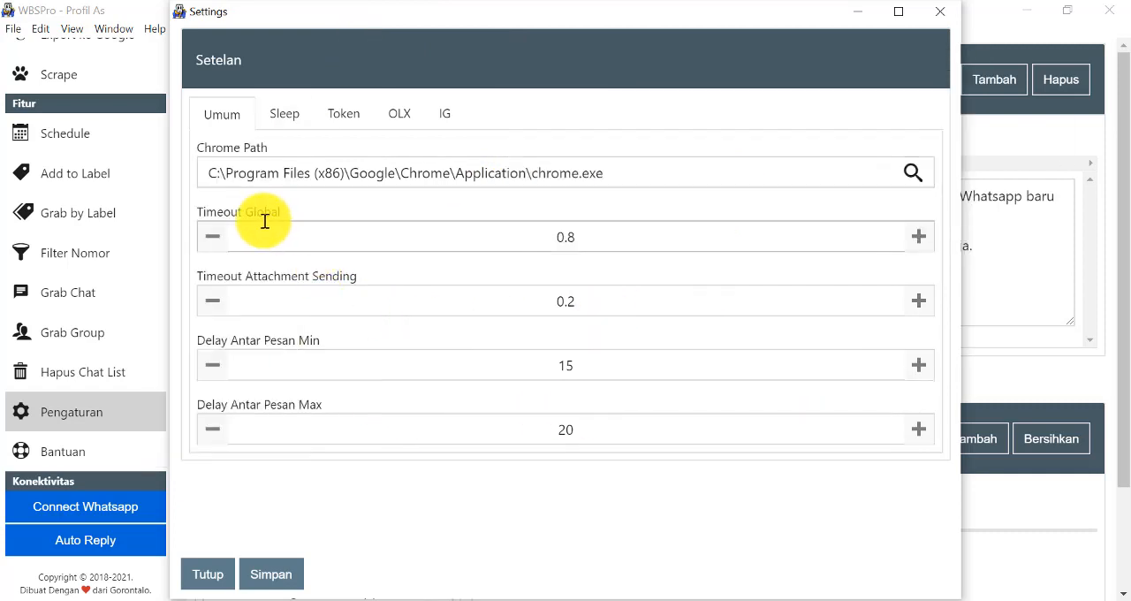
pyautogui.click(252, 233)
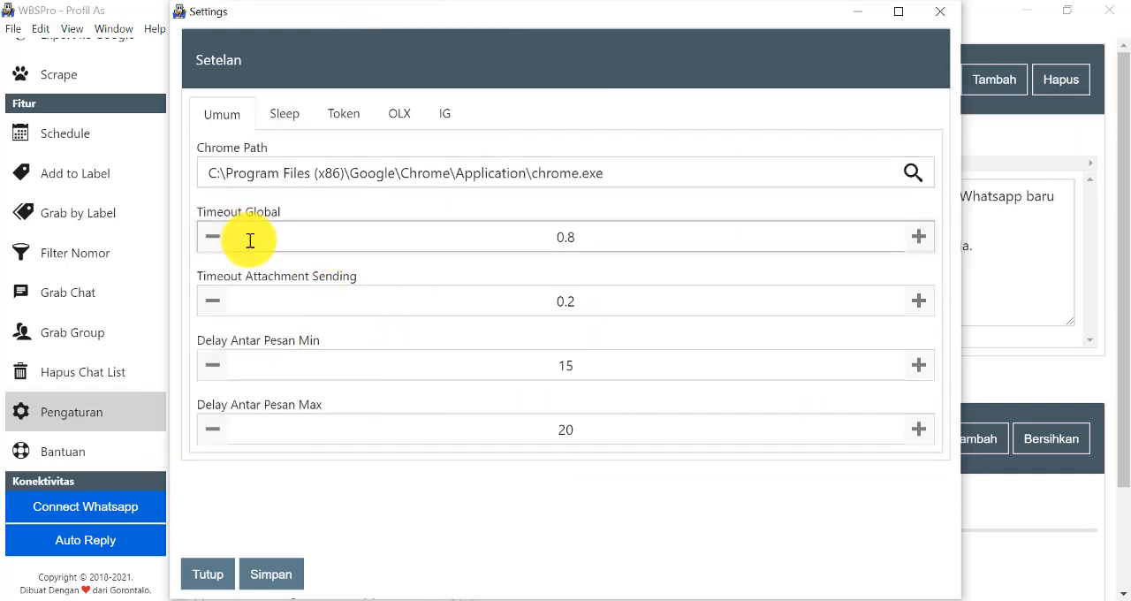
pyautogui.click(591, 234)
pyautogui.click(576, 305)
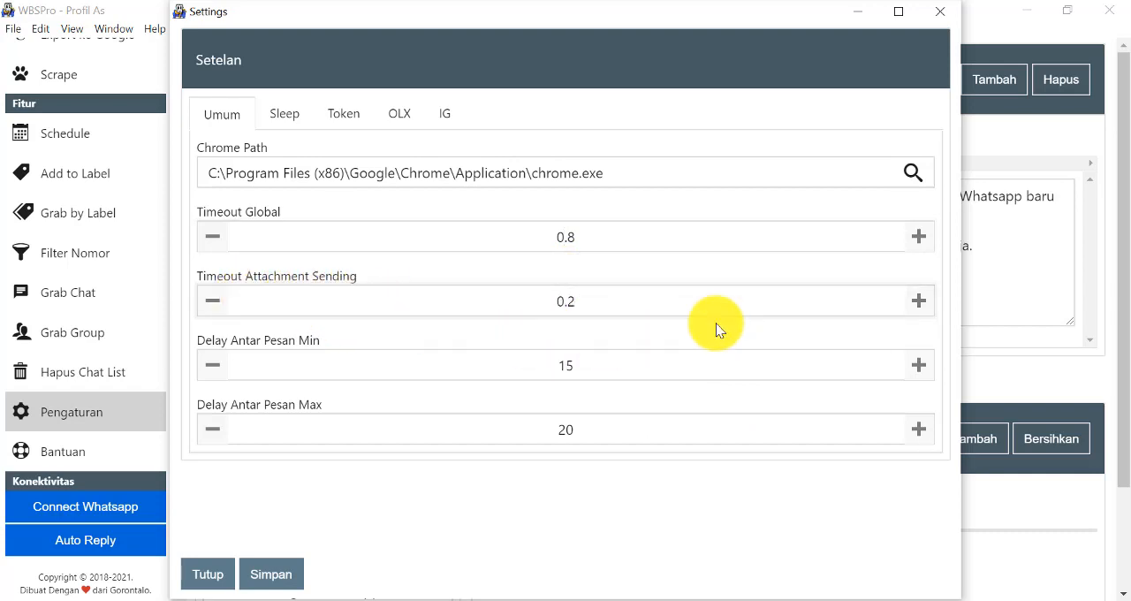
pyautogui.doubleClick(567, 302)
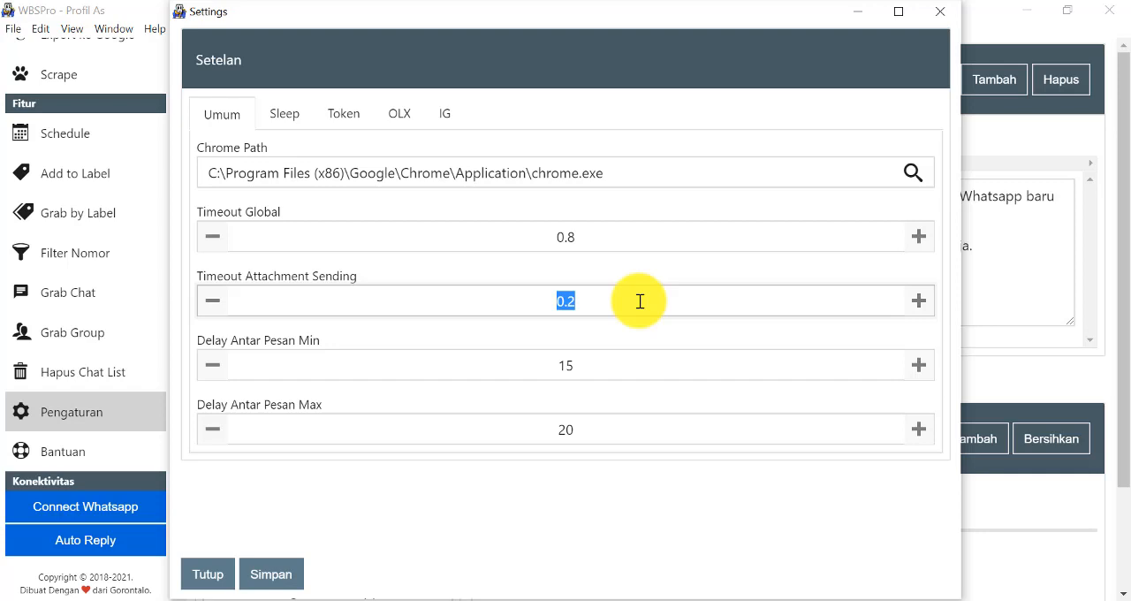
pyautogui.click(531, 309)
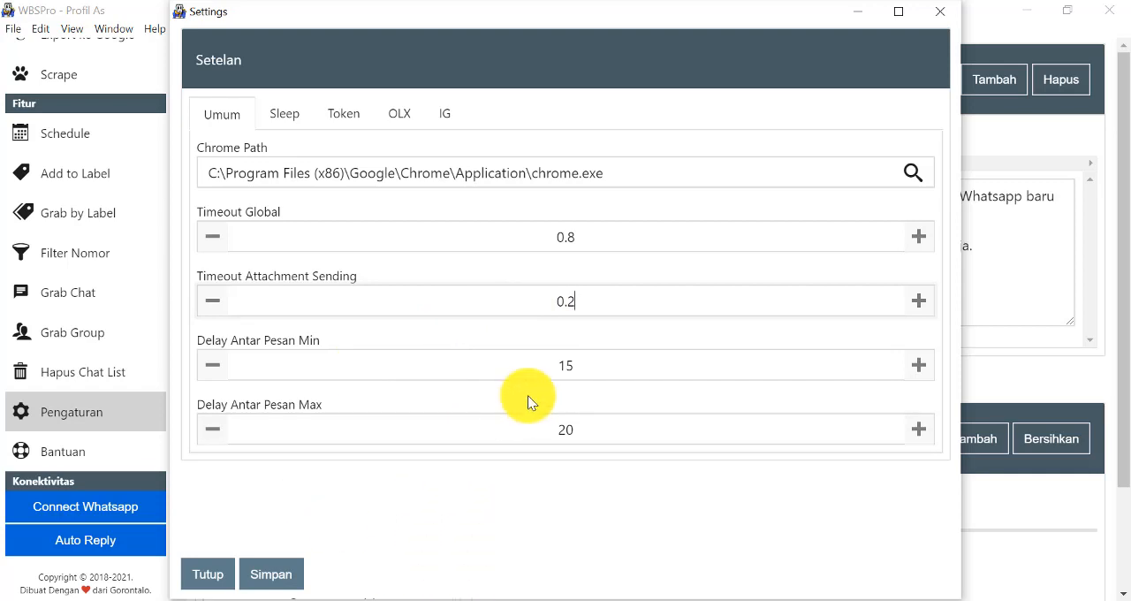
pyautogui.click(553, 375)
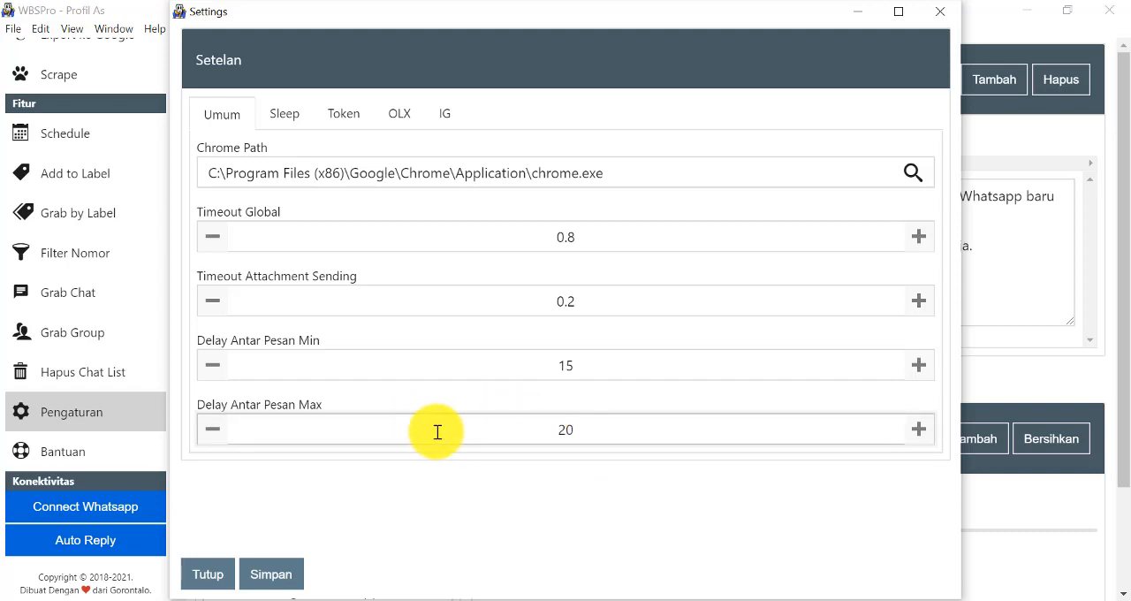
pyautogui.click(569, 433)
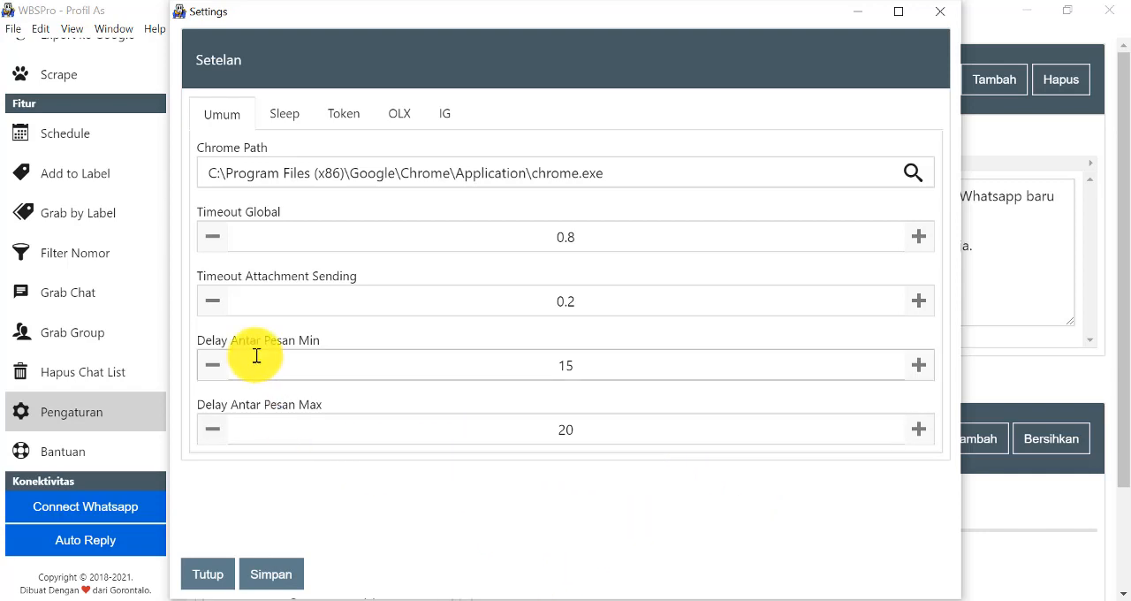
# Review the Sleep settings for the number of messages before a pause and its duration, and close the settings.
pyautogui.click(305, 121)
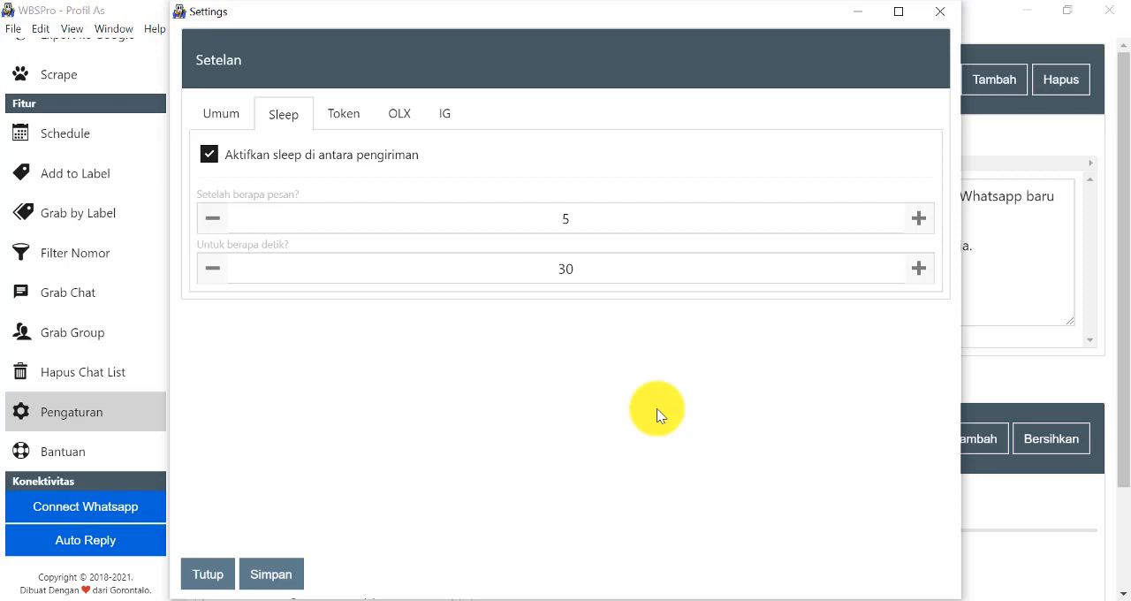
pyautogui.click(561, 213)
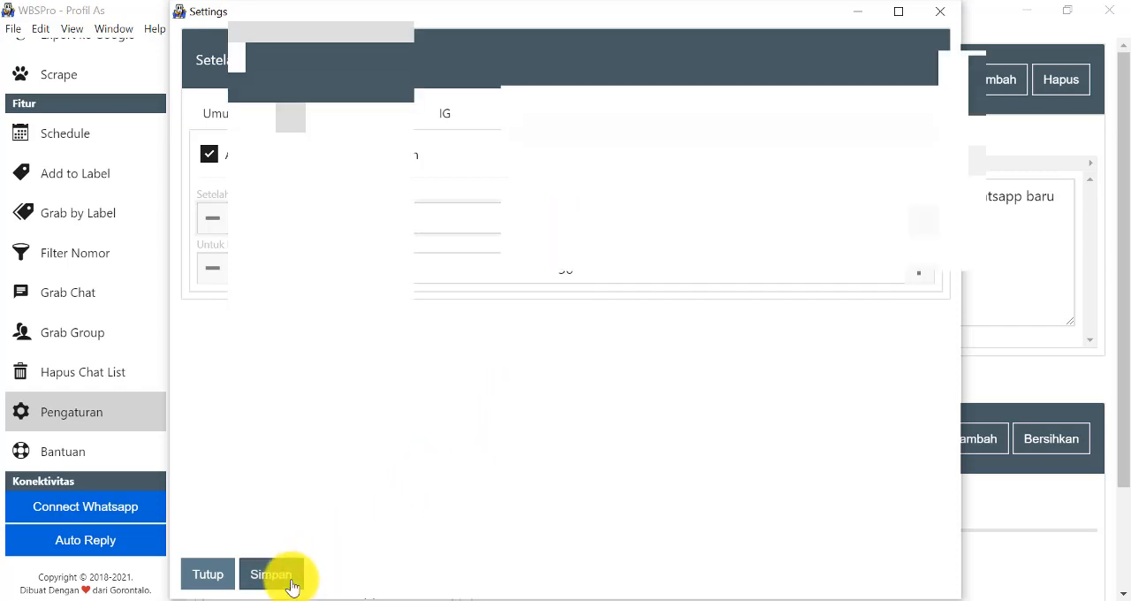
pyautogui.click(218, 582)
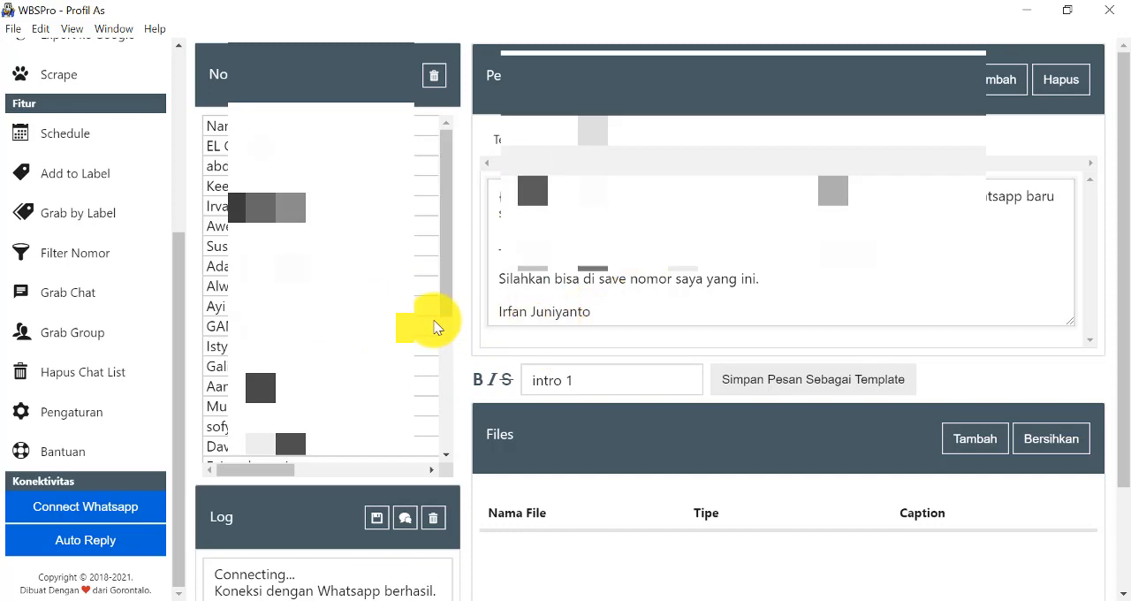
# Check the recipient list and message once more, and start sending the message to the listed WhatsApp numbers.
pyautogui.scroll(-2, 435, 327)
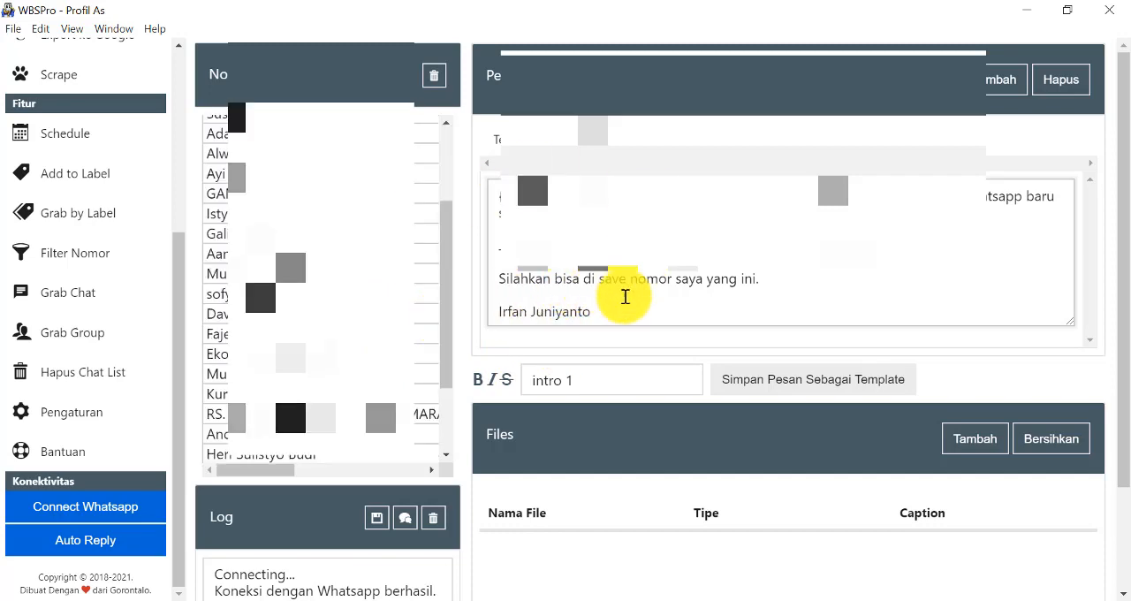
pyautogui.scroll(-3, 634, 302)
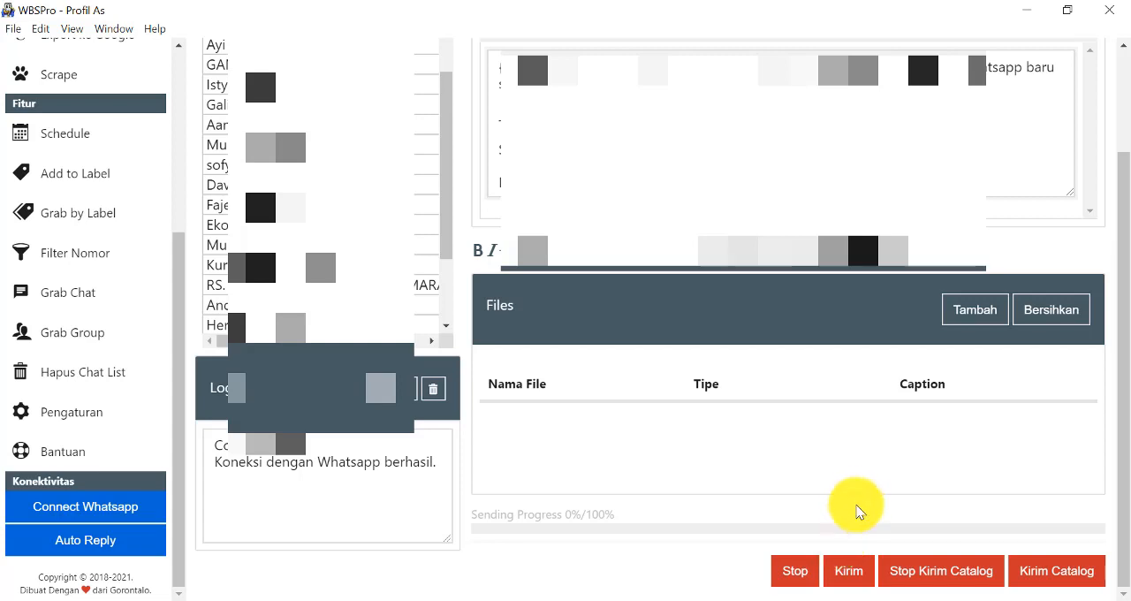
pyautogui.click(849, 573)
pyautogui.click(661, 431)
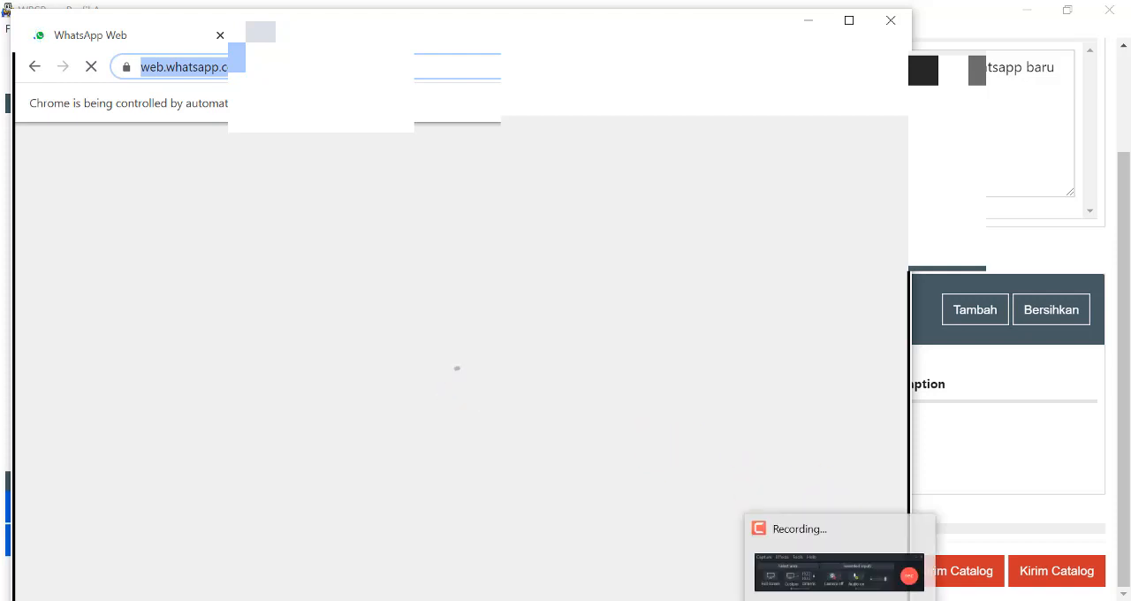
pyautogui.click(840, 600)
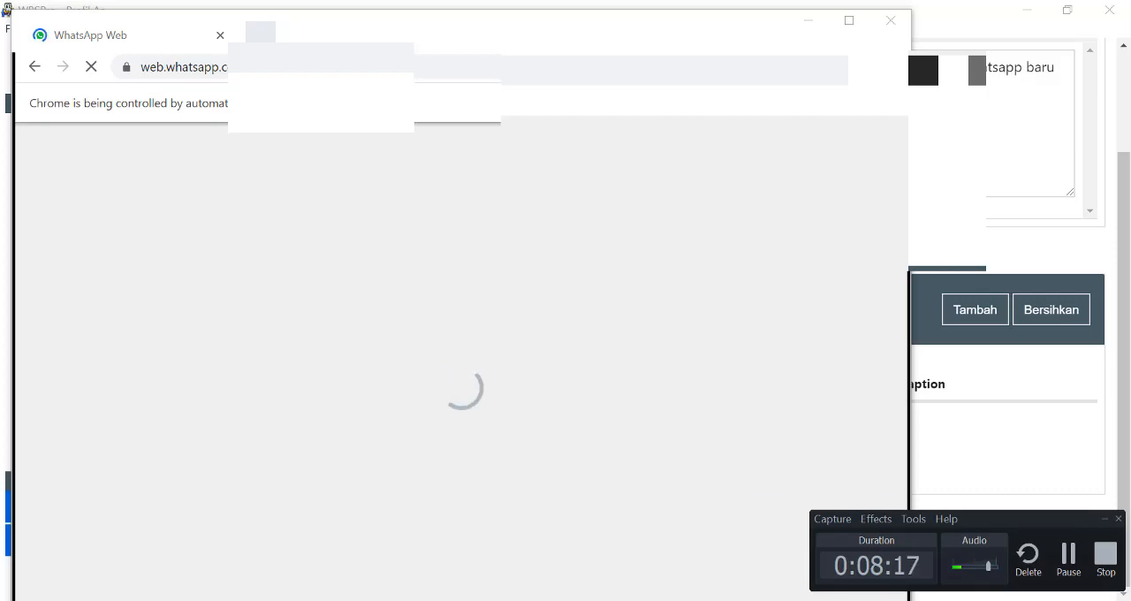
pyautogui.click(839, 600)
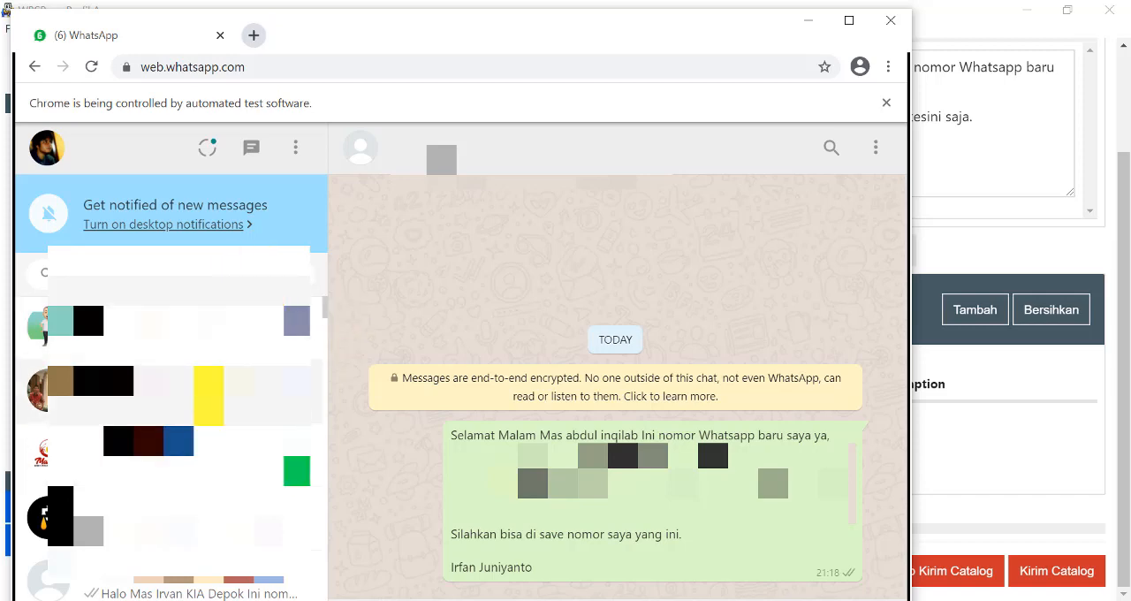
# Look through the WhatsApp Web chat list for the broadcast messages sent to the contacts.
pyautogui.scroll(-1, 177, 377)
pyautogui.scroll(-5, 212, 377)
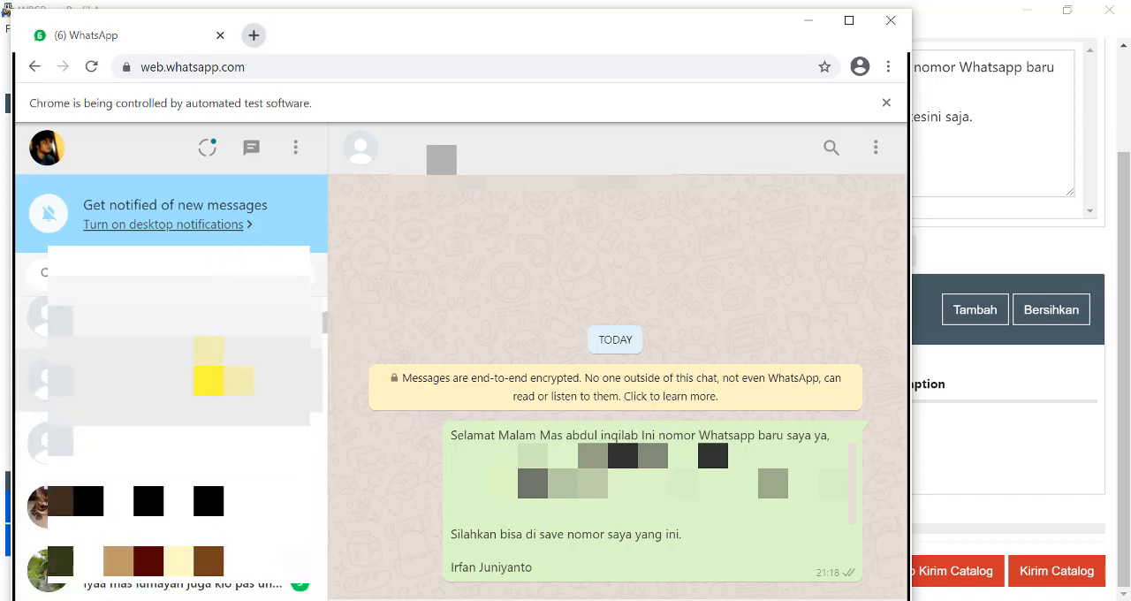
pyautogui.scroll(3, 212, 377)
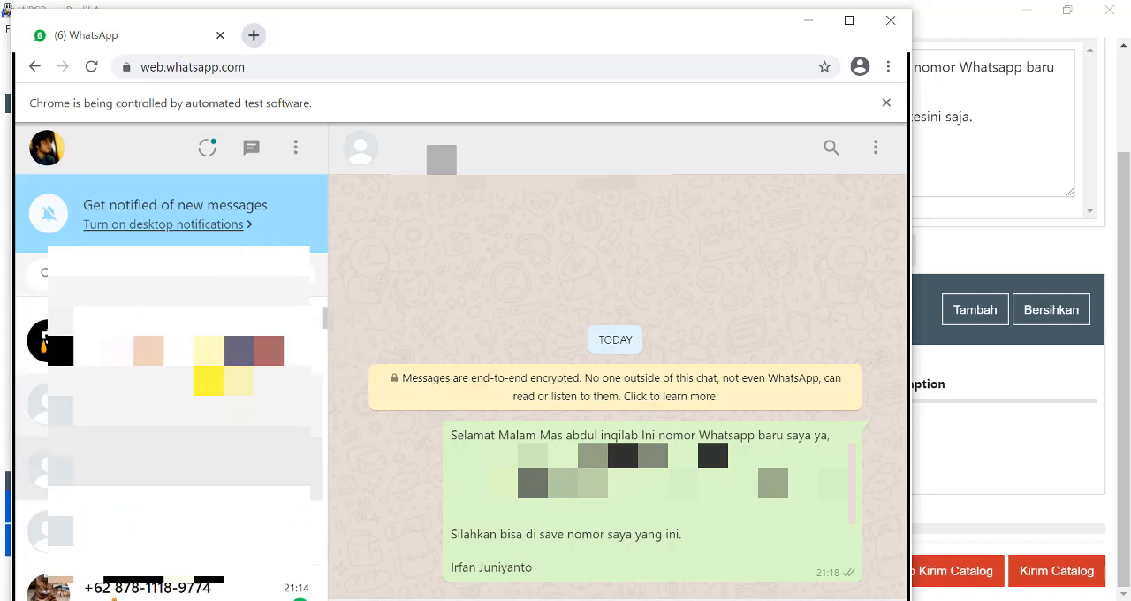
pyautogui.scroll(-1, 212, 377)
pyautogui.scroll(3, 213, 378)
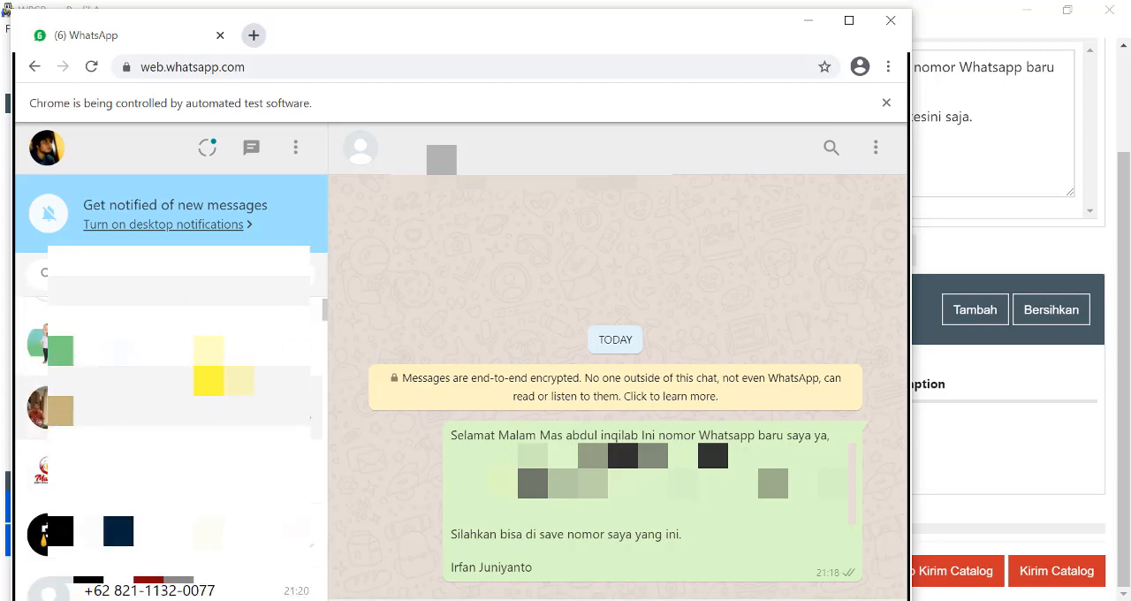
pyautogui.scroll(1, 212, 380)
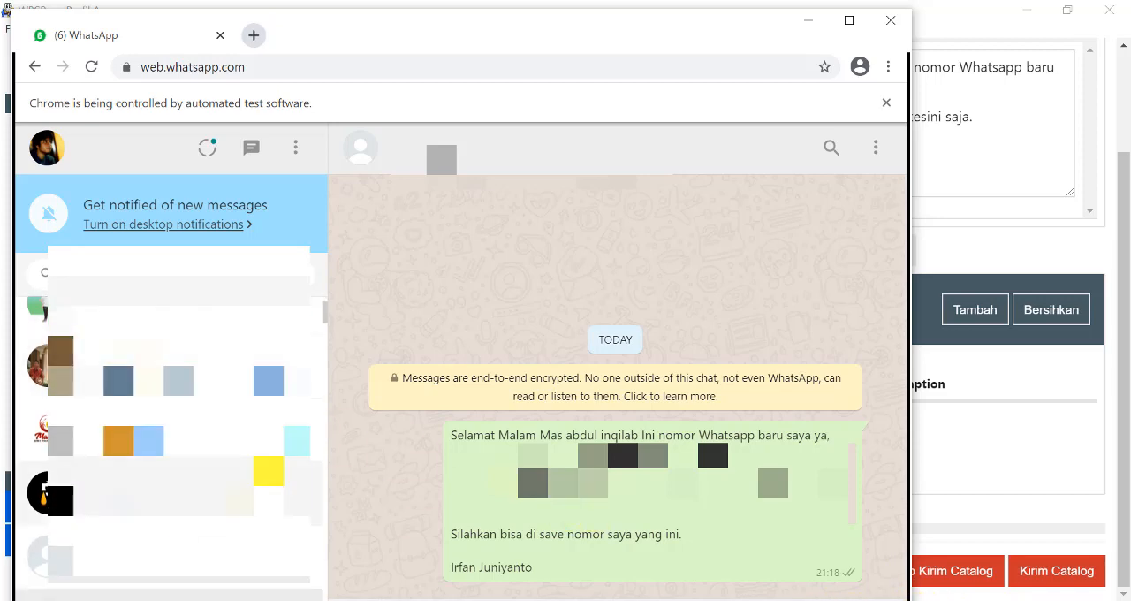
pyautogui.moveTo(871, 597)
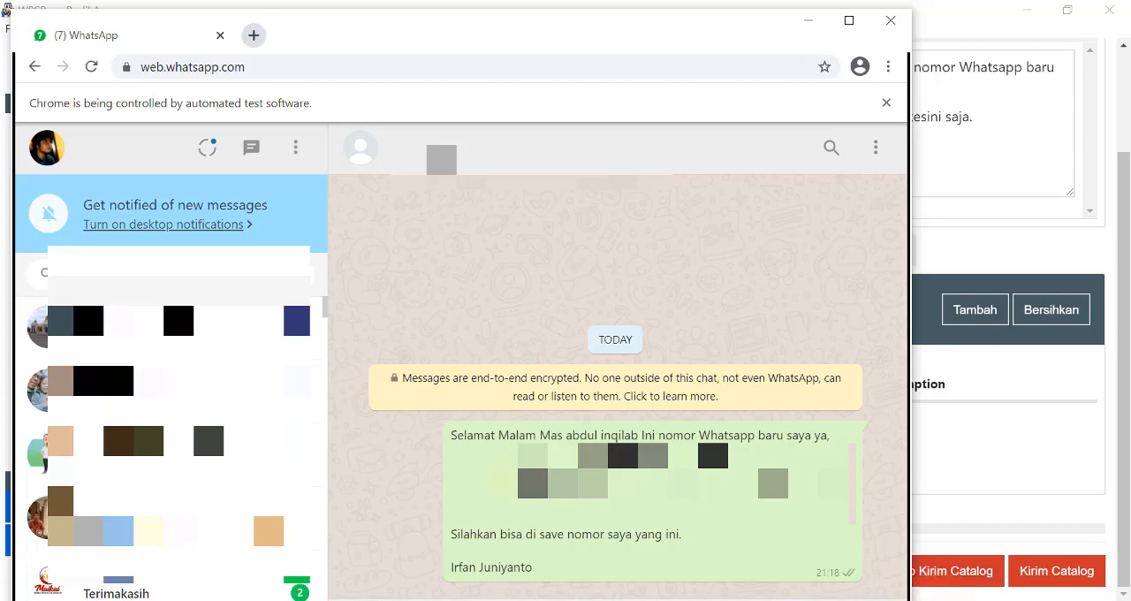
pyautogui.click(910, 599)
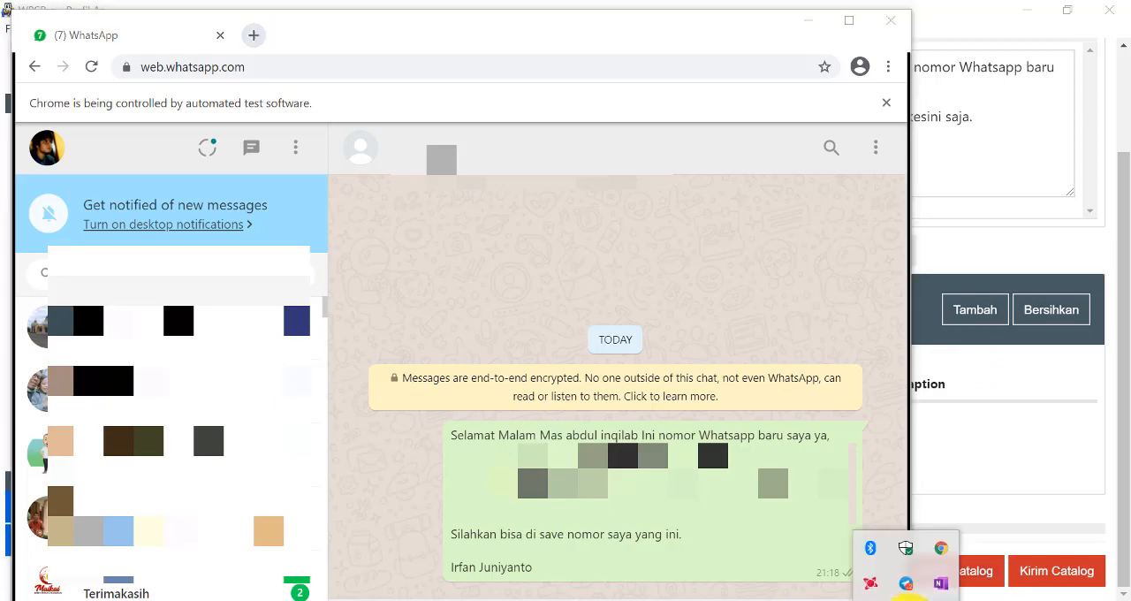
pyautogui.click(911, 598)
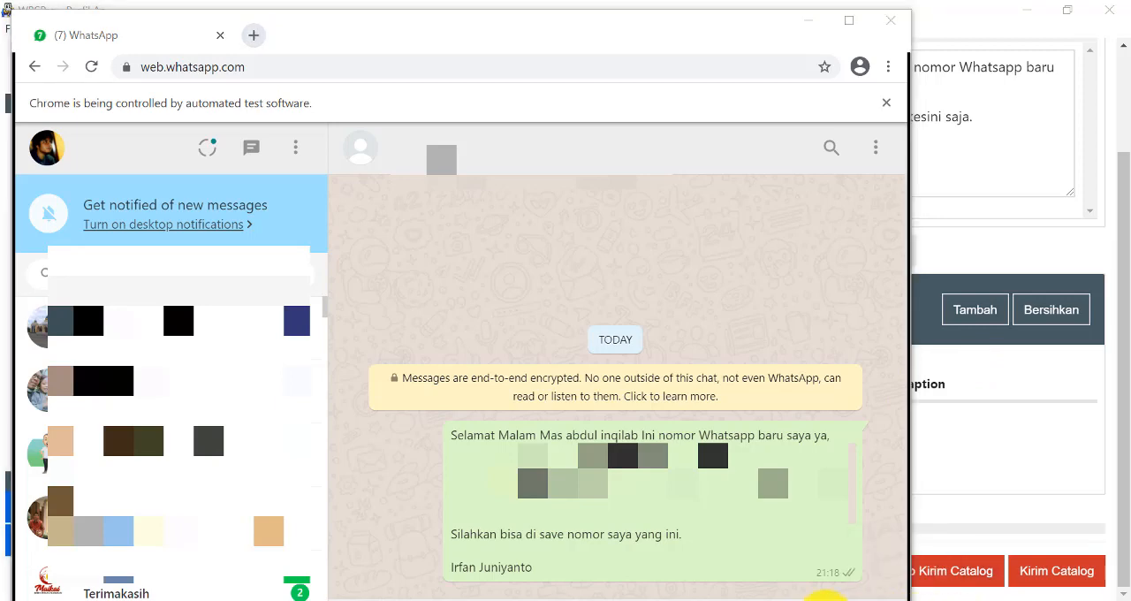
pyautogui.moveTo(826, 598)
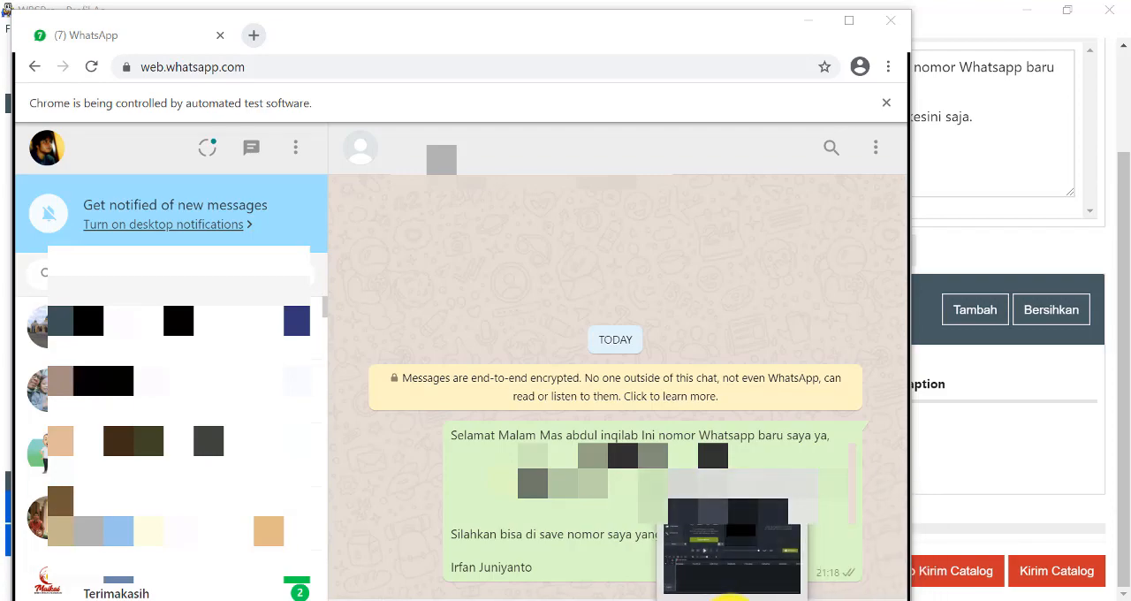
pyautogui.click(730, 600)
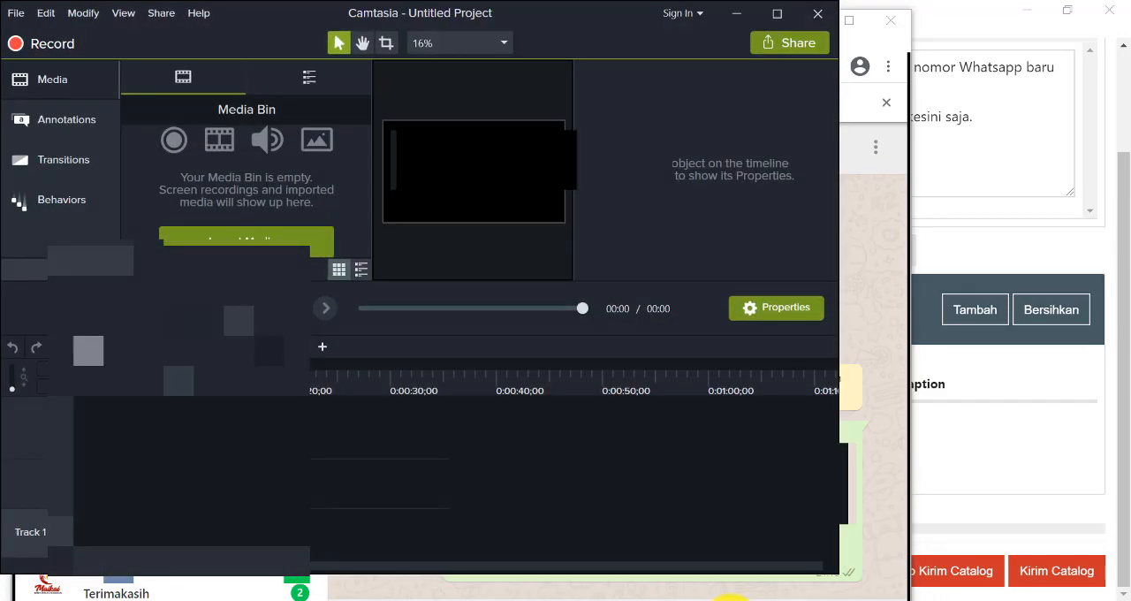
pyautogui.click(730, 600)
pyautogui.click(837, 599)
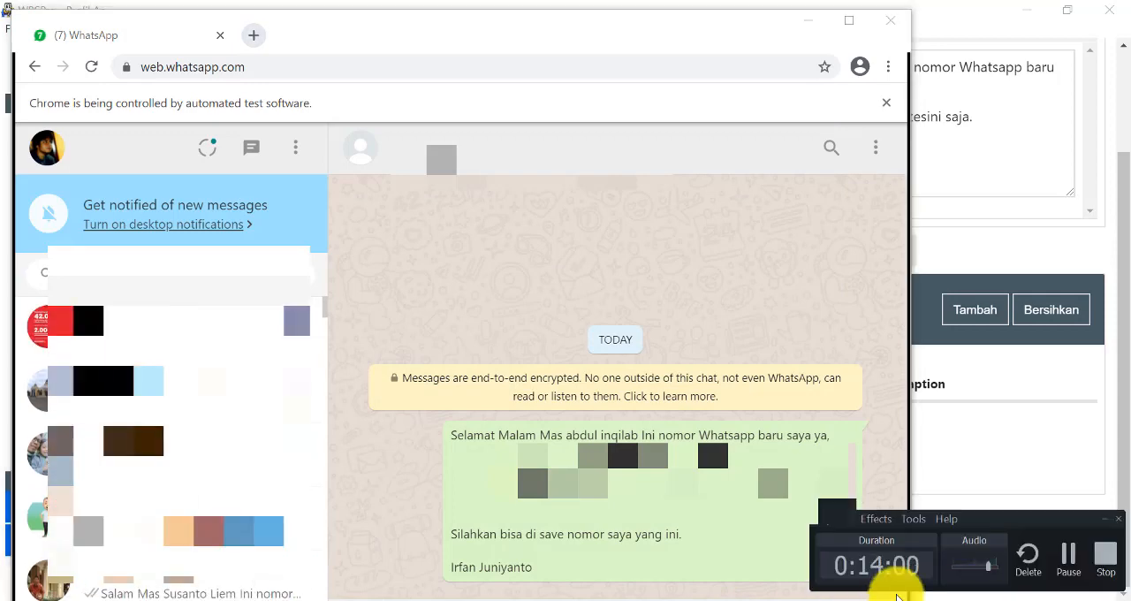
pyautogui.click(1068, 557)
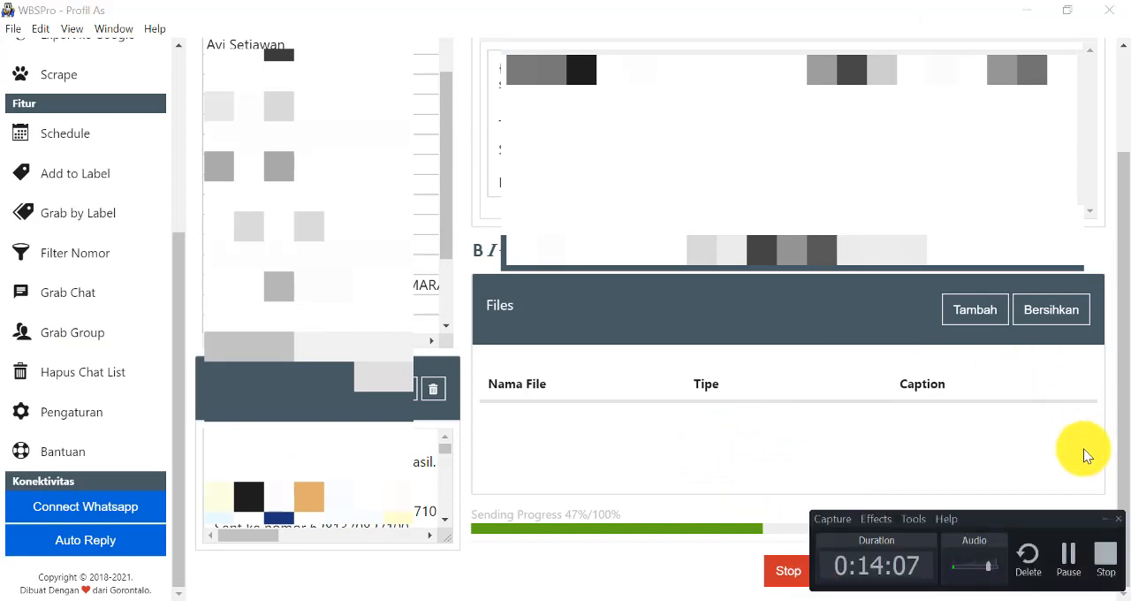
pyautogui.click(1105, 520)
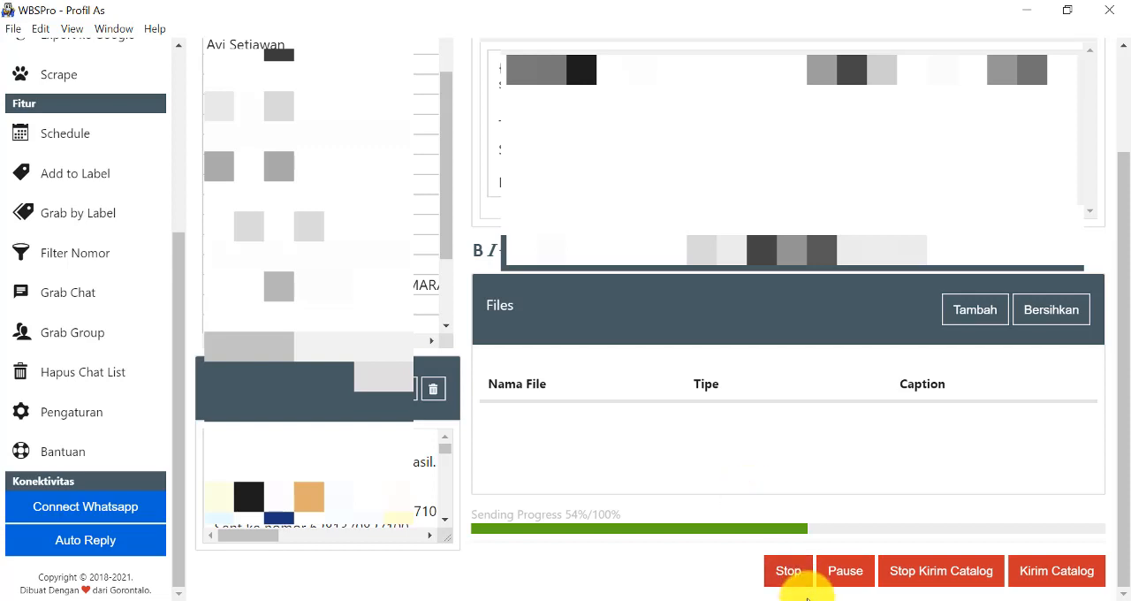
pyautogui.moveTo(735, 599)
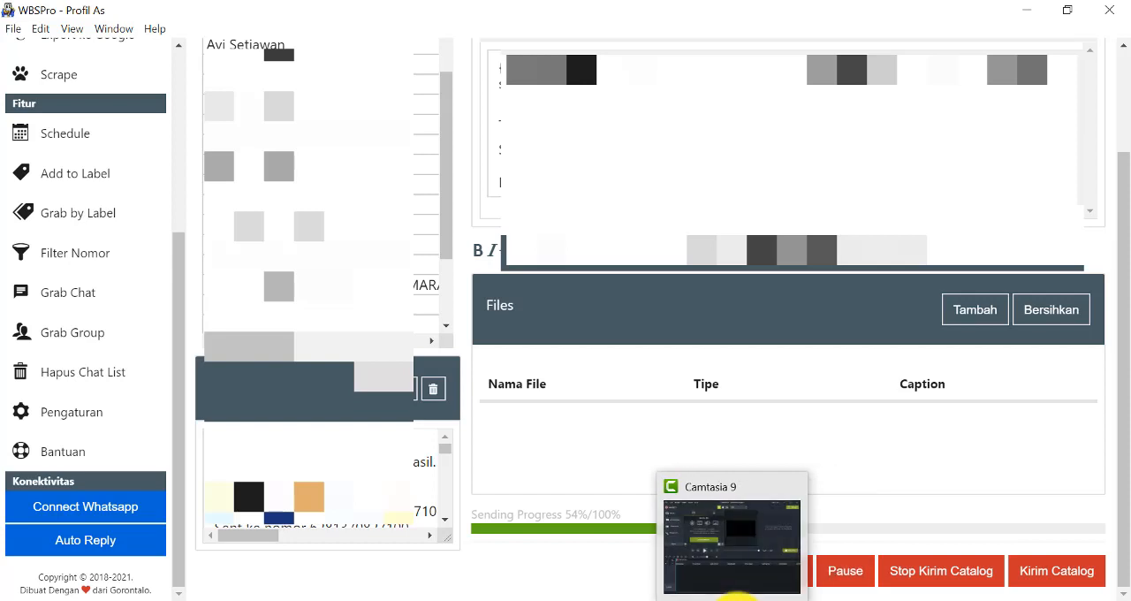
pyautogui.moveTo(840, 599)
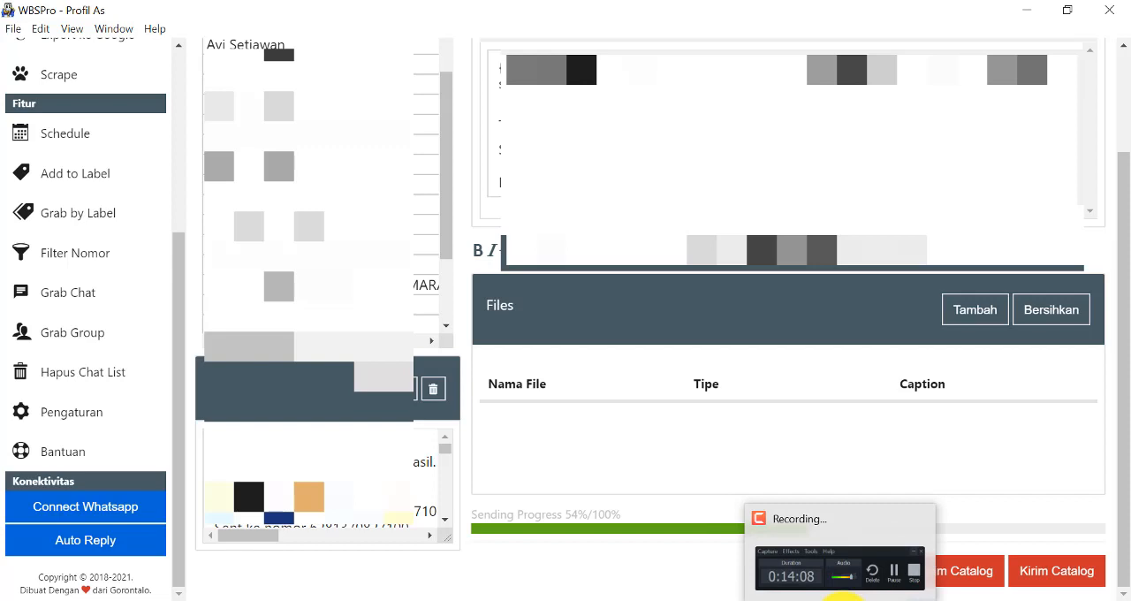
pyautogui.click(840, 583)
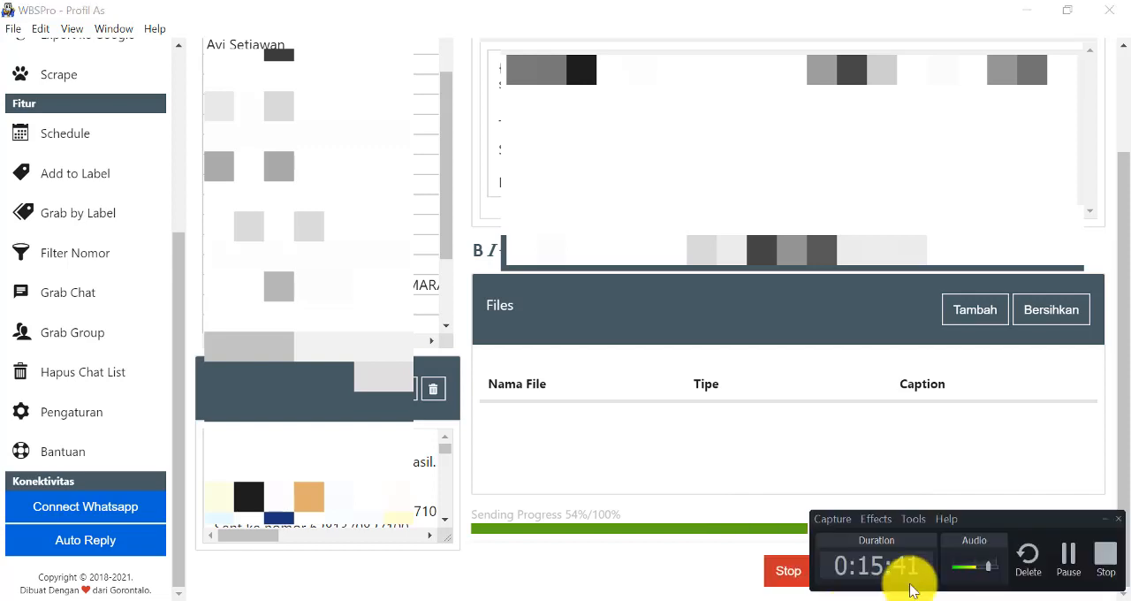
pyautogui.click(1065, 557)
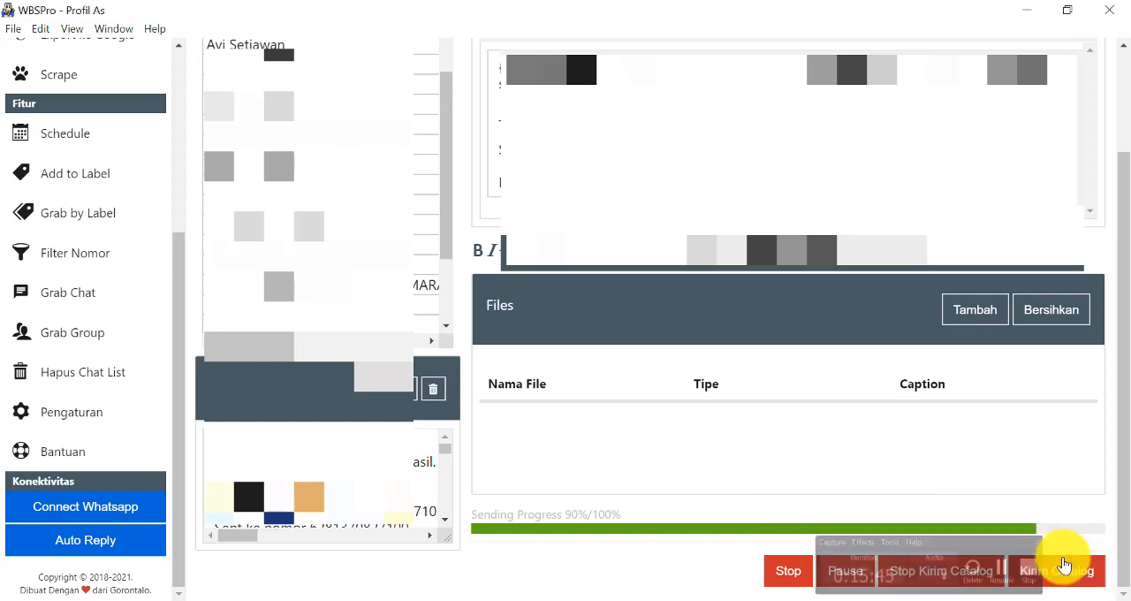
pyautogui.click(837, 600)
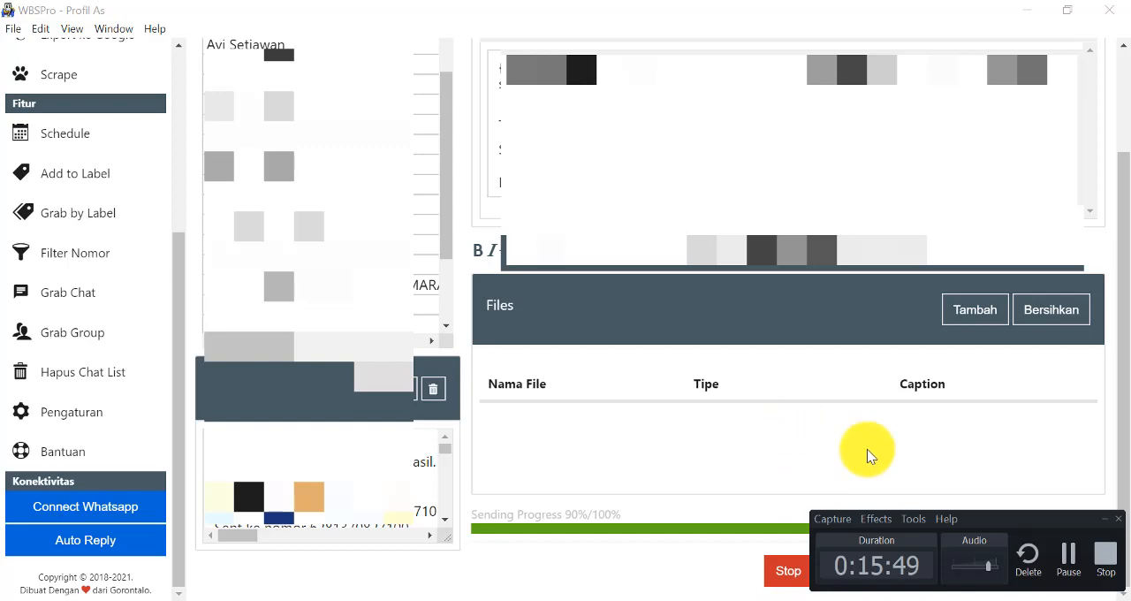
pyautogui.click(1110, 504)
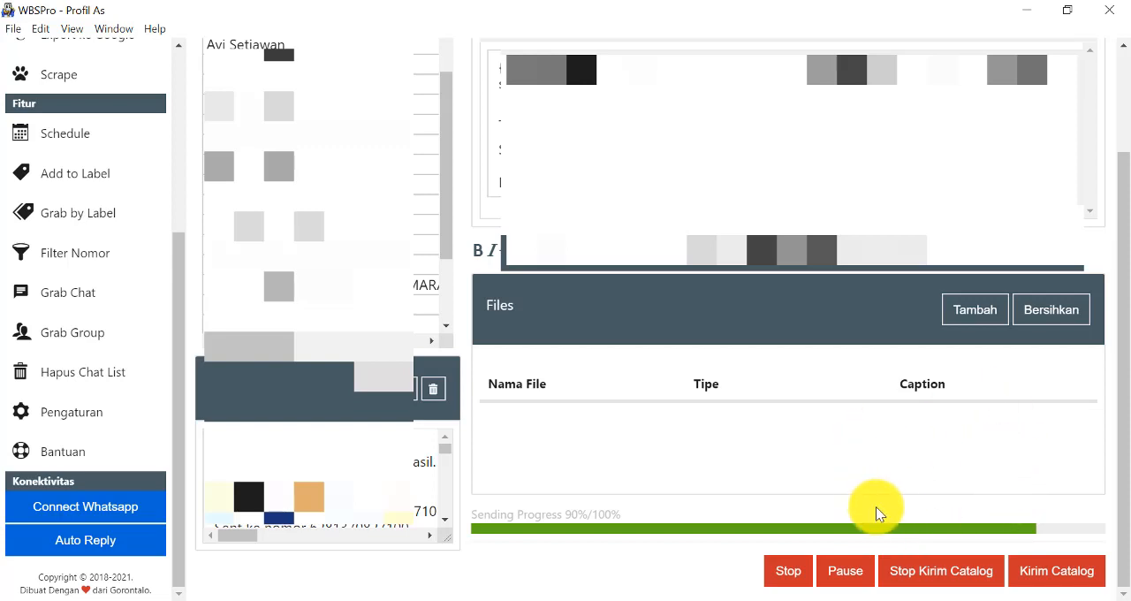
# Review the recipient list, message text and sending progress in WBSPro, and briefly bring up the Excel contact workbook.
pyautogui.moveTo(446, 236); pyautogui.dragTo(446, 166)
pyautogui.scroll(2, 886, 322)
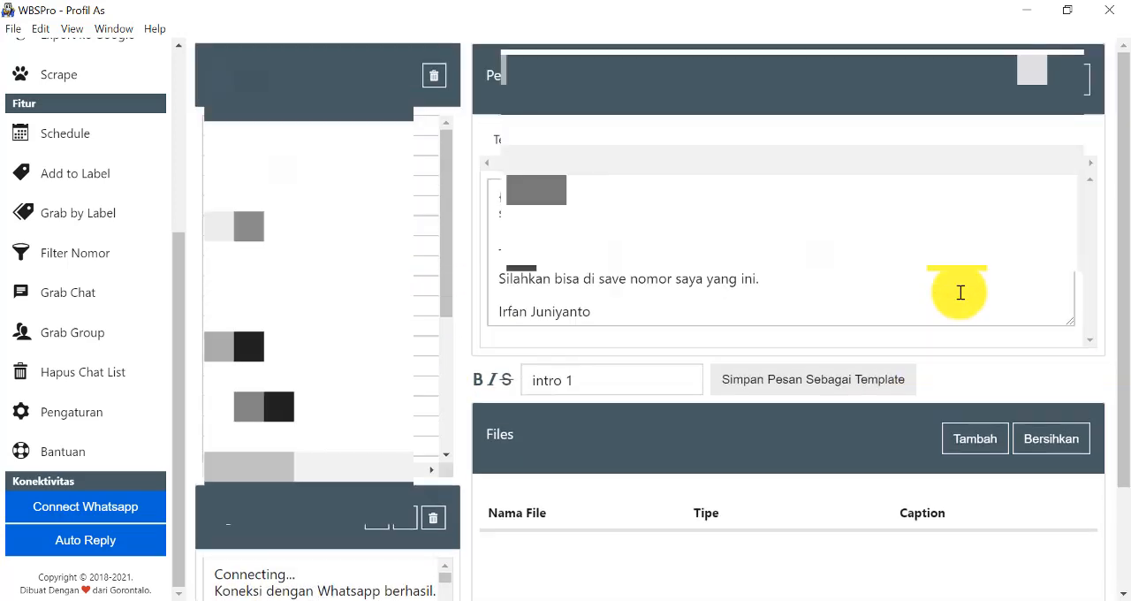
pyautogui.scroll(-2, 639, 316)
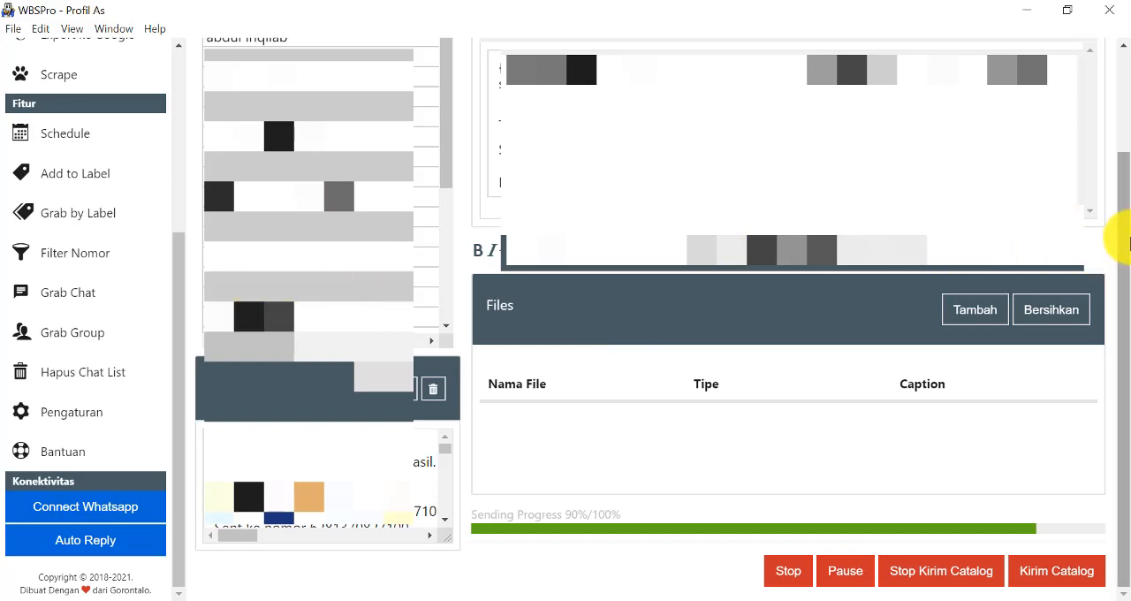
pyautogui.moveTo(1125, 305); pyautogui.dragTo(1124, 106)
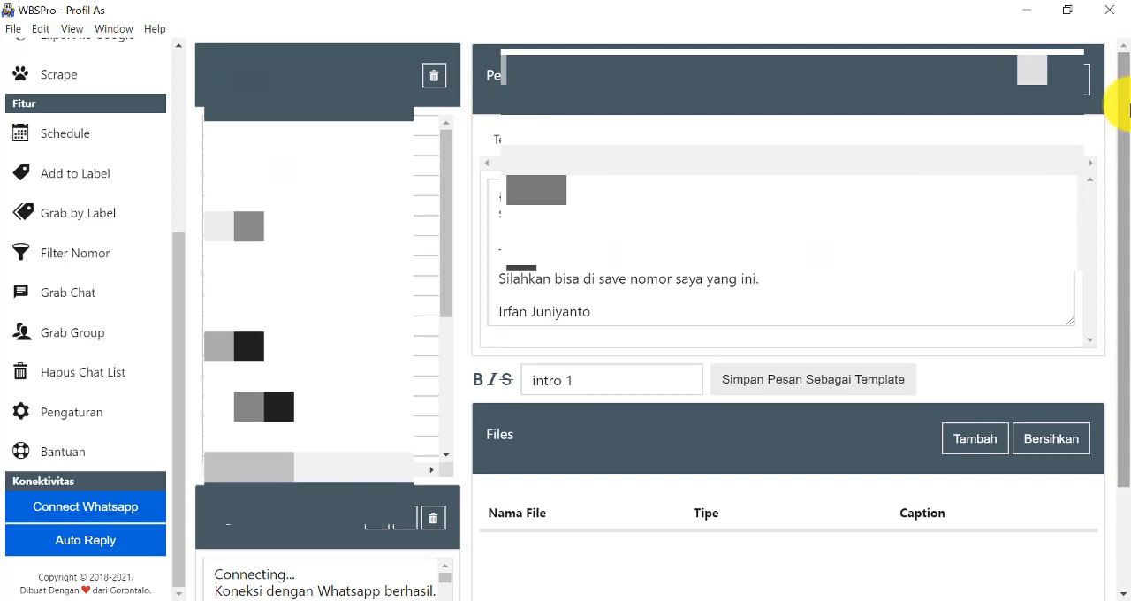
pyautogui.scroll(-2, 1018, 228)
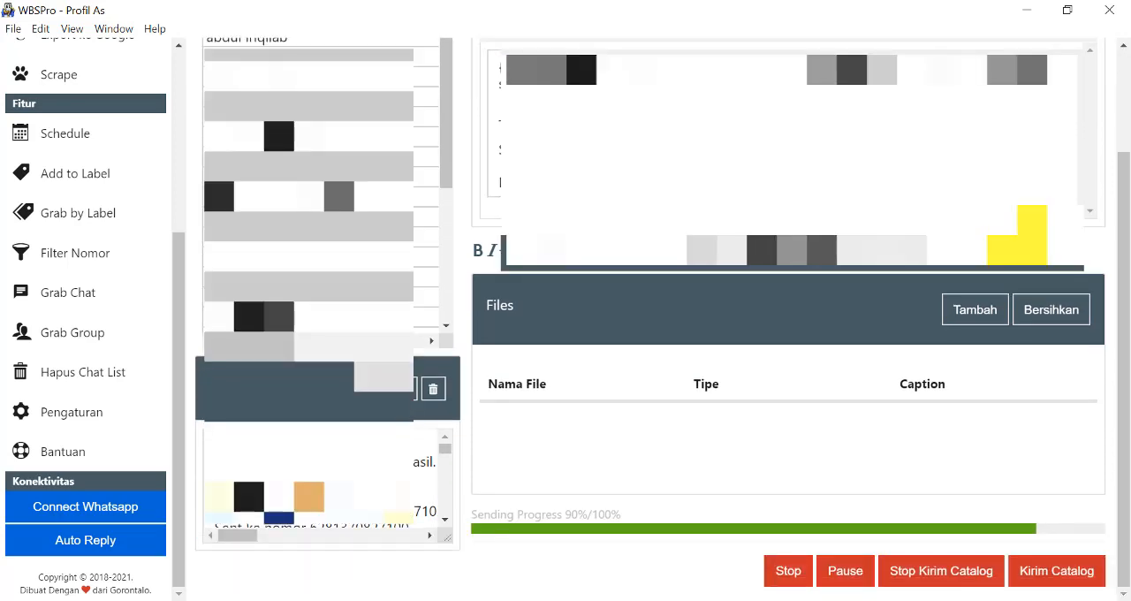
pyautogui.scroll(2, 795, 318)
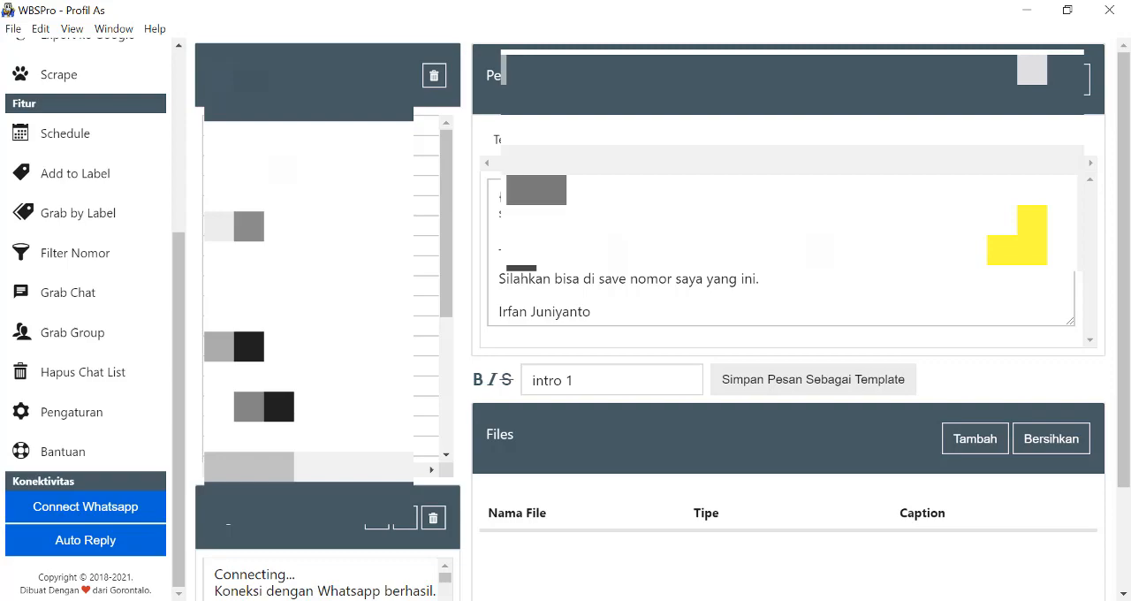
pyautogui.click(770, 600)
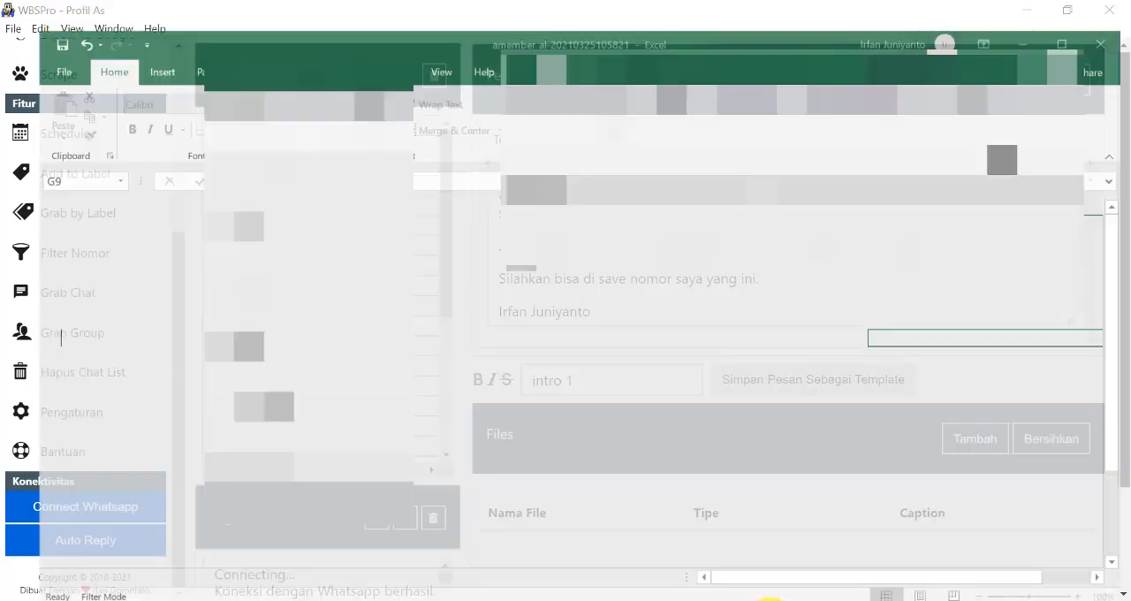
pyautogui.click(770, 600)
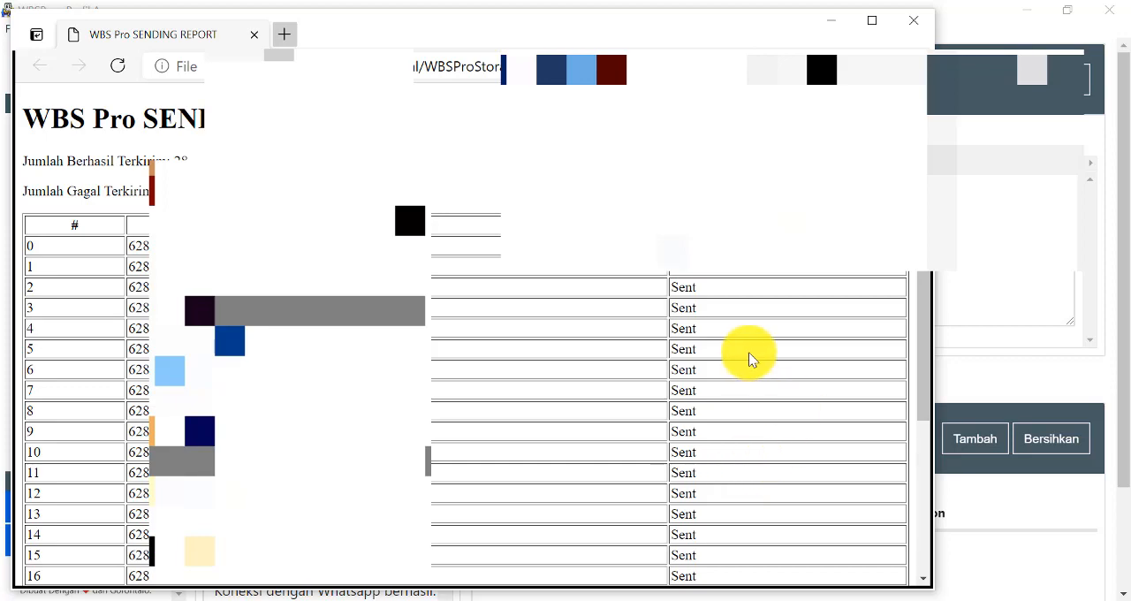
# Examine the WBS Pro sending report from the delivery totals to the last recipient's status, and minimize the report window.
pyautogui.scroll(-3, 923, 293)
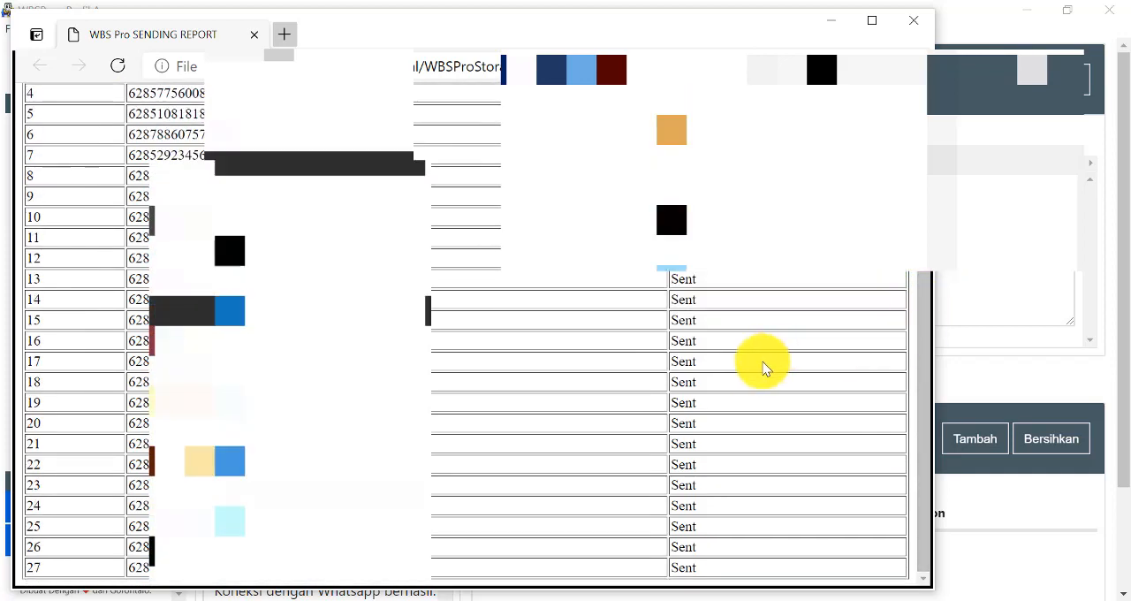
pyautogui.scroll(3, 781, 426)
pyautogui.scroll(-3, 781, 426)
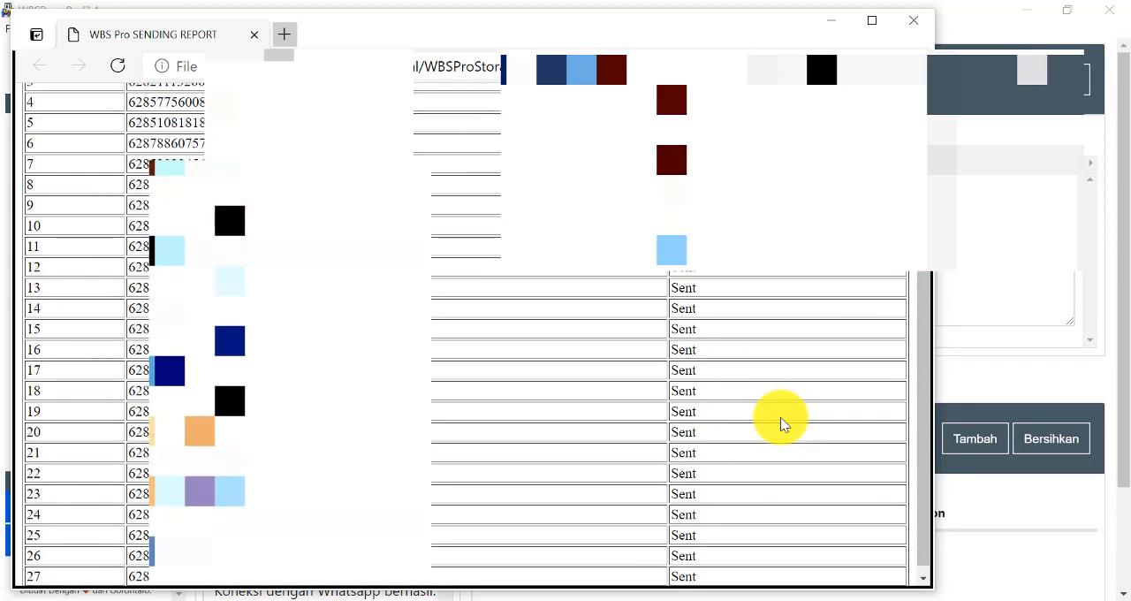
pyautogui.scroll(3, 780, 425)
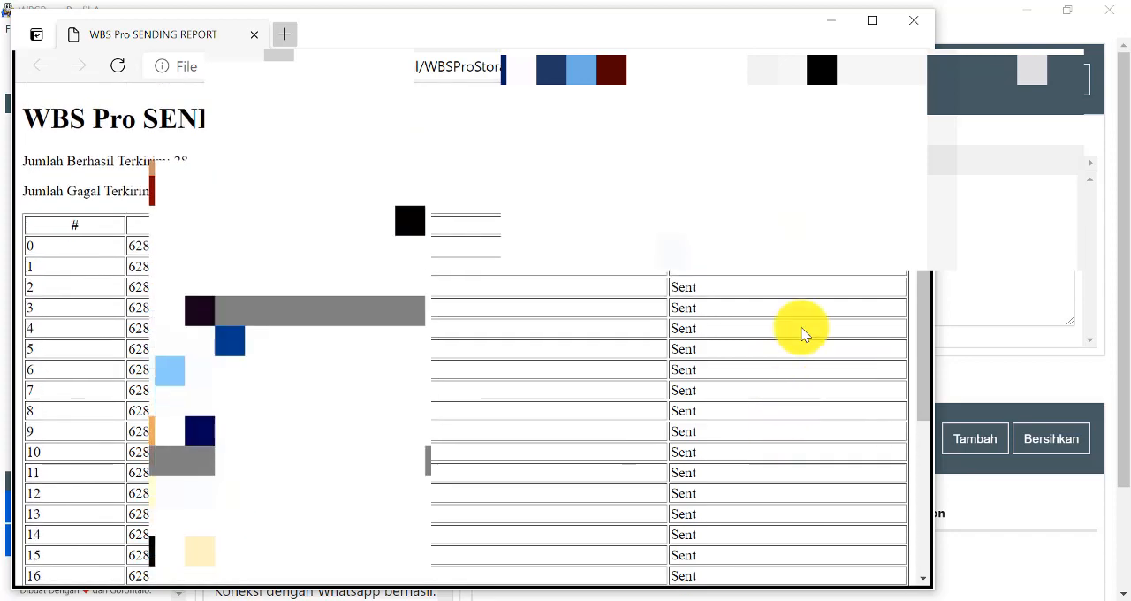
pyautogui.scroll(-3, 801, 334)
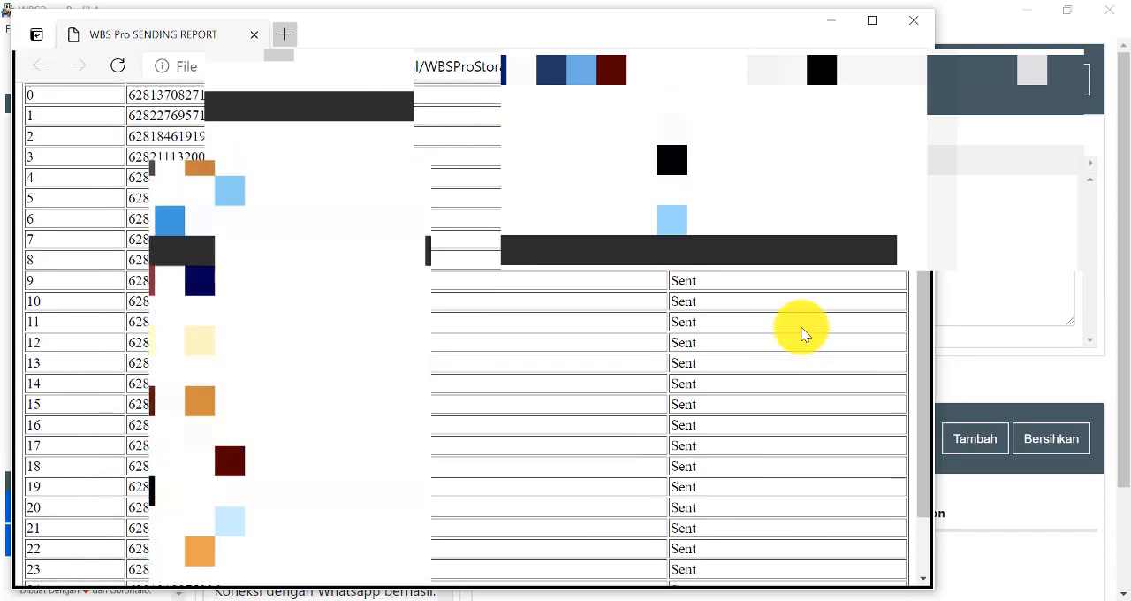
pyautogui.scroll(3, 802, 329)
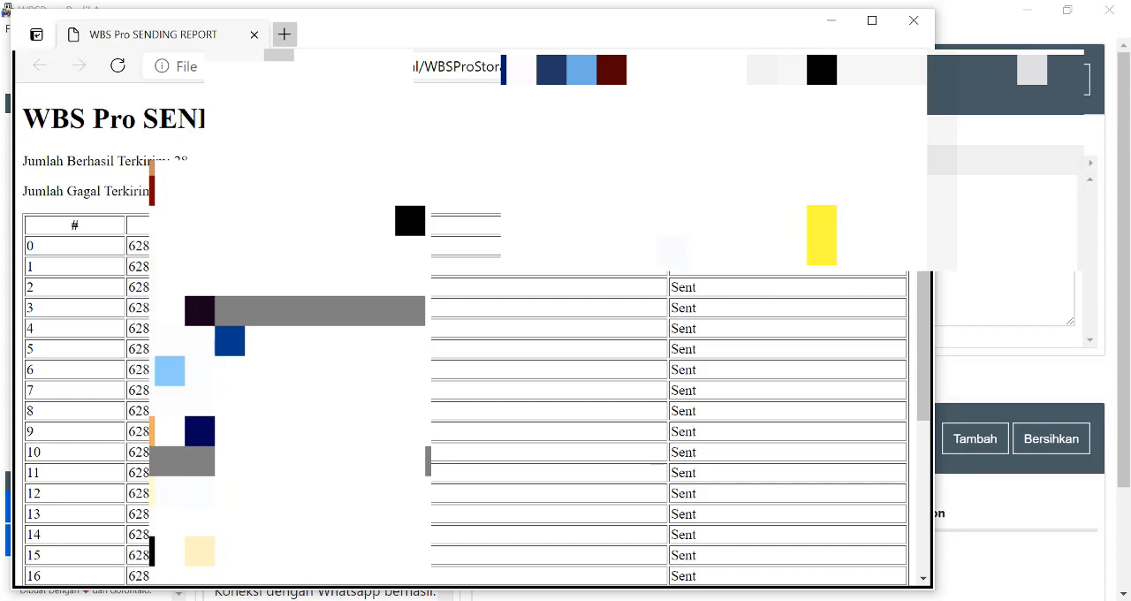
pyautogui.click(829, 23)
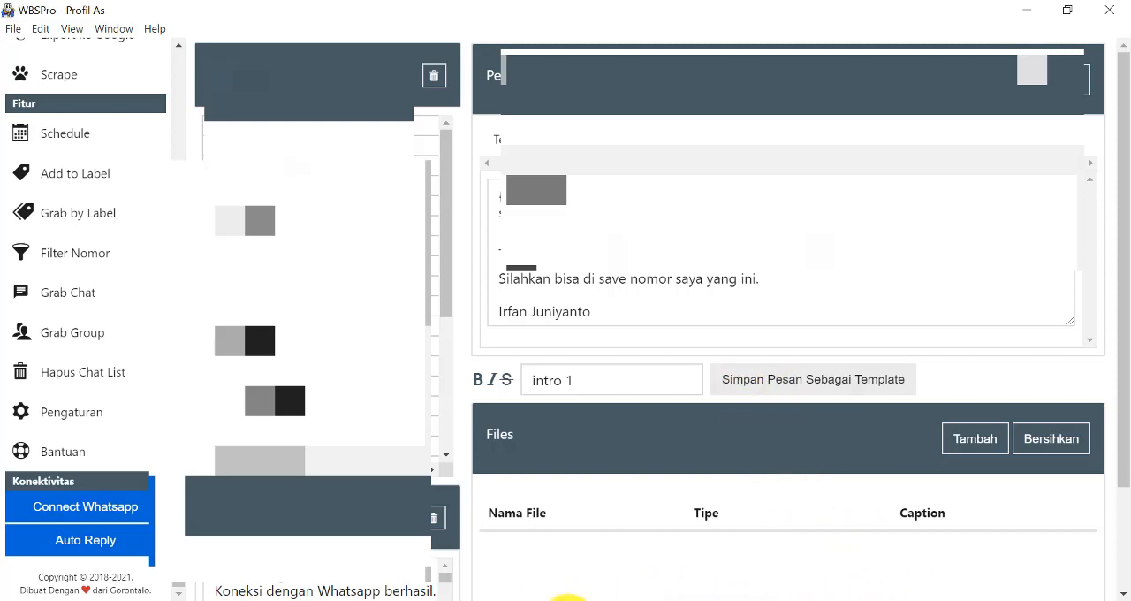
pyautogui.click(568, 599)
pyautogui.click(569, 599)
pyautogui.moveTo(863, 600)
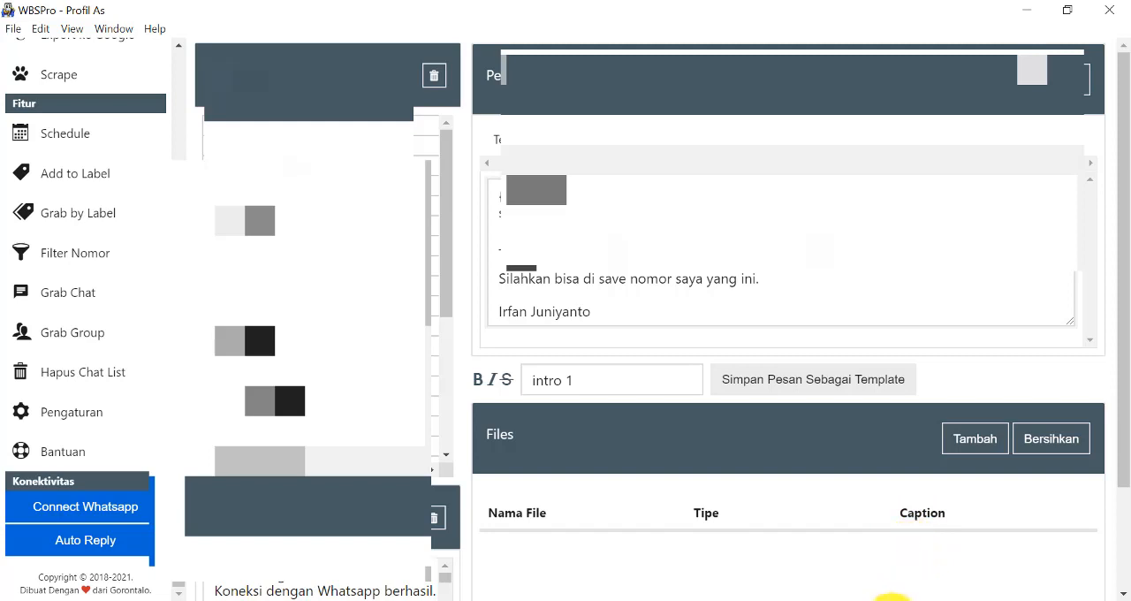
pyautogui.click(880, 600)
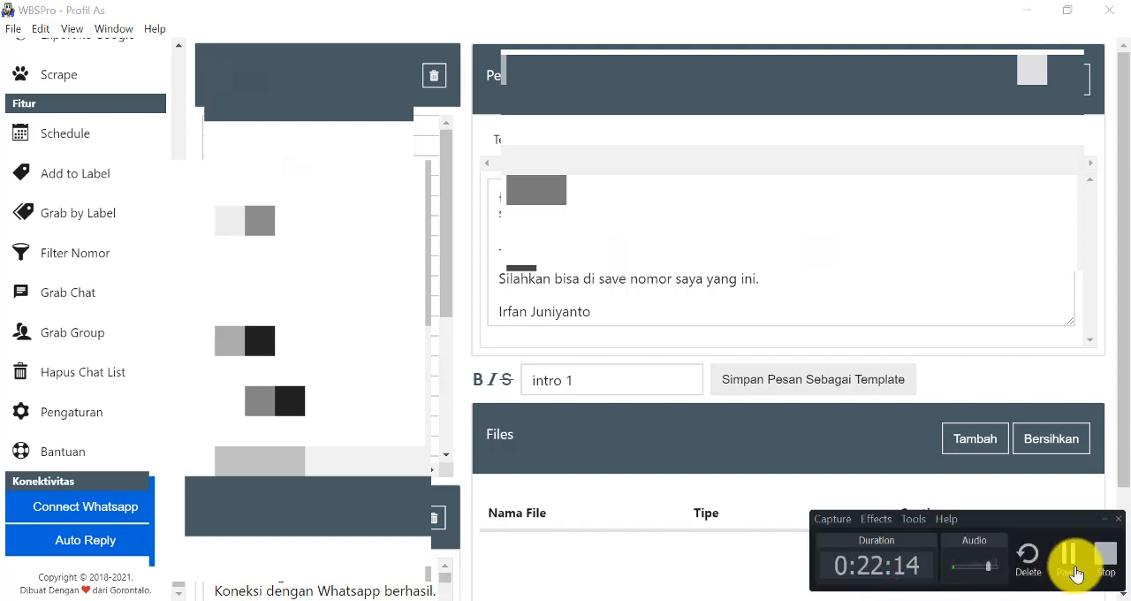